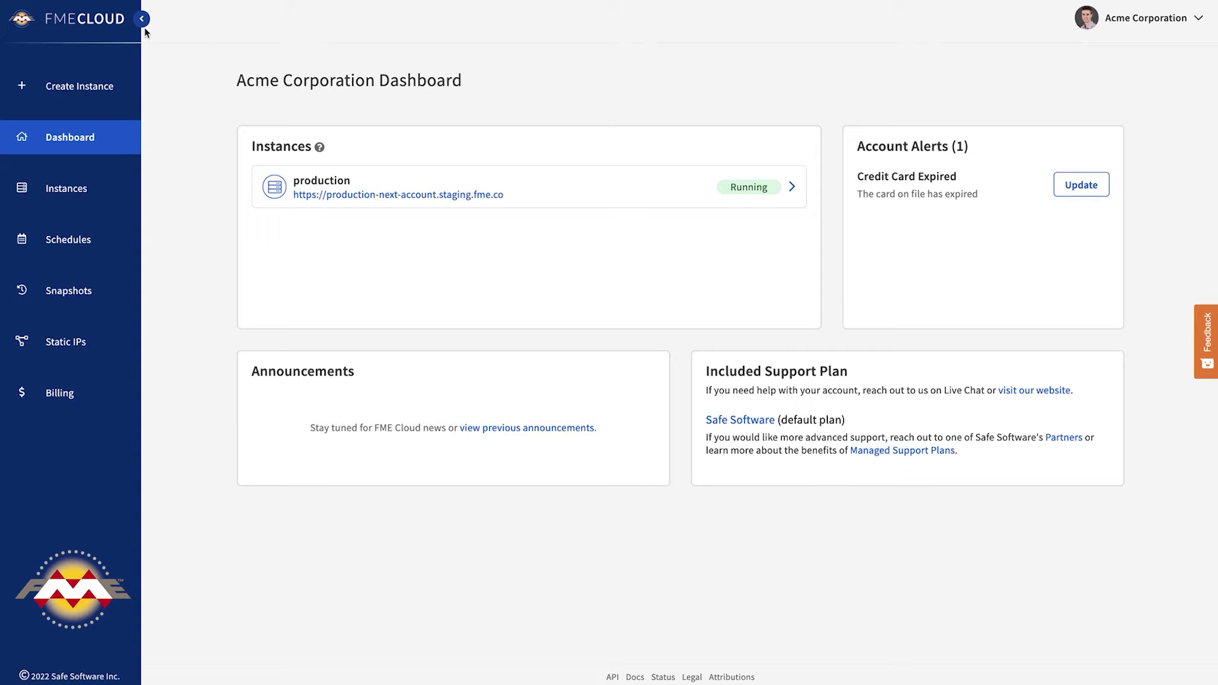
Open the Create Instance form from the dashboard's left sidebar
left_click(69, 85)
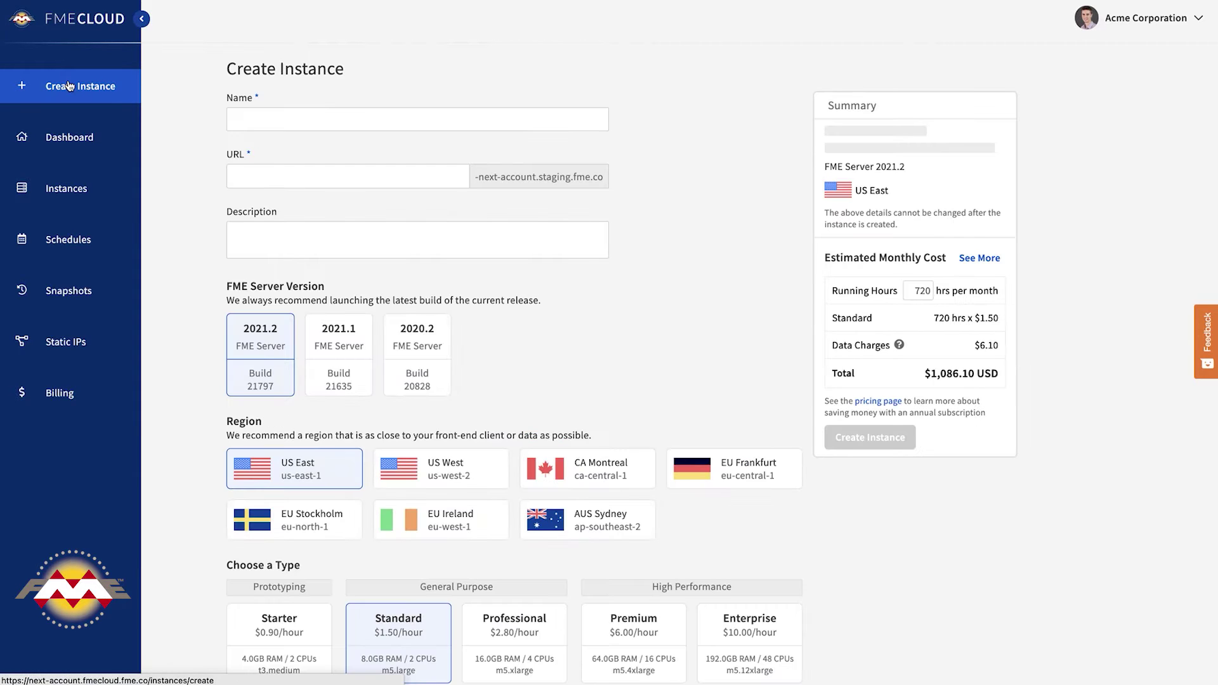
Enter 'Staging' as the instance name and 'staging' as its URL prefix
scroll(597, 305, "down", 10)
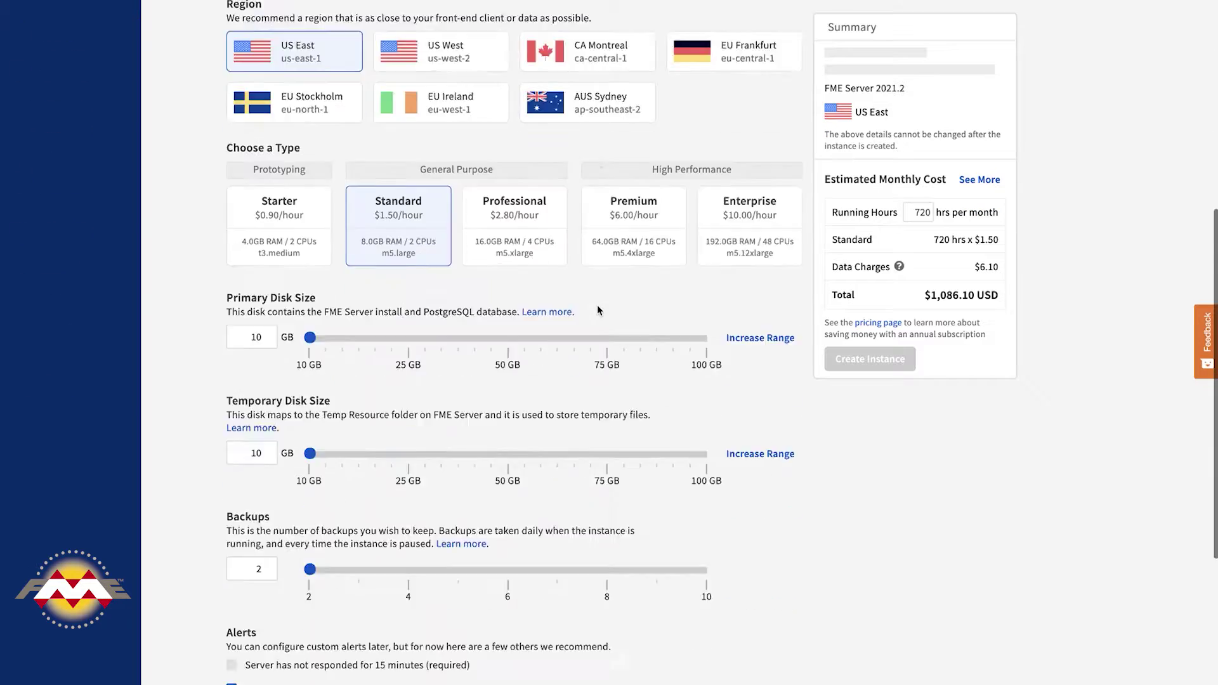
scroll(598, 309, "up", 8)
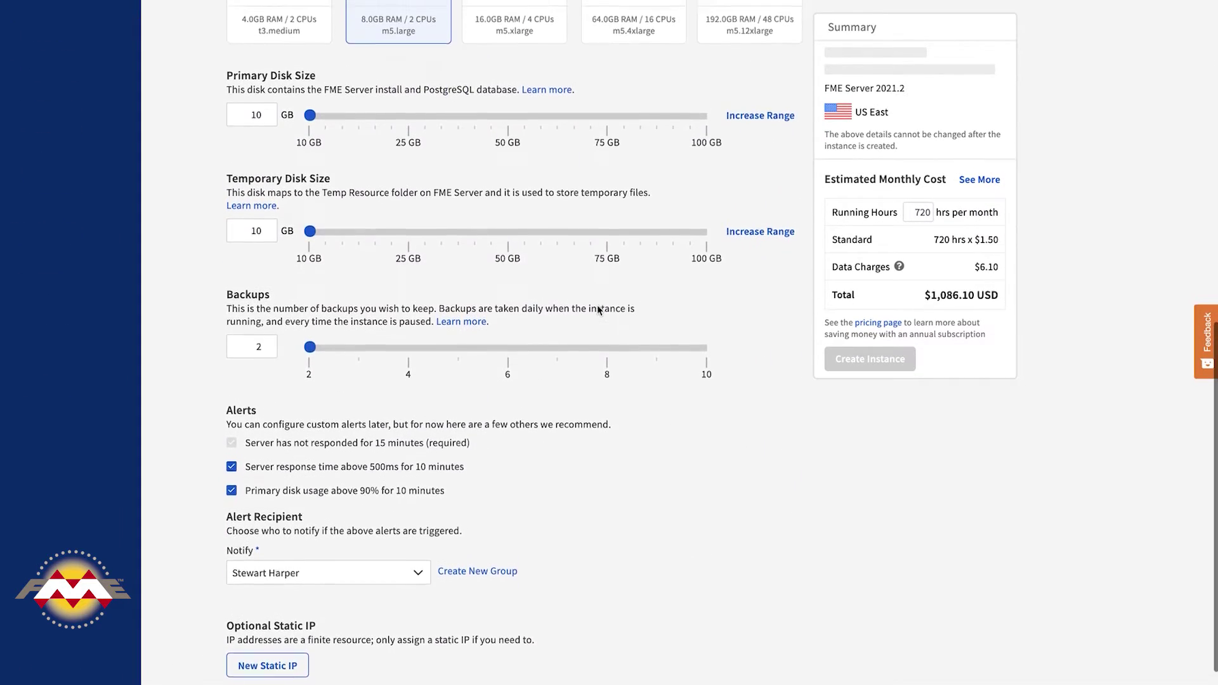
scroll(598, 311, "up", 2)
left_click(295, 120)
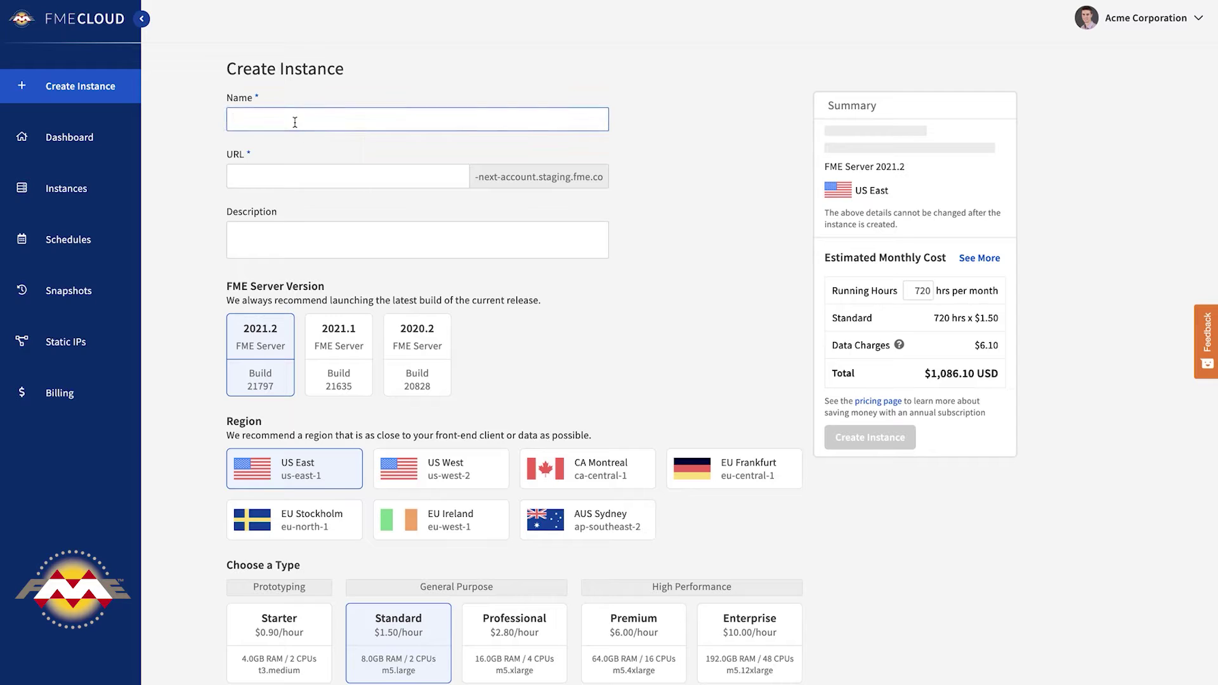
type("Staging")
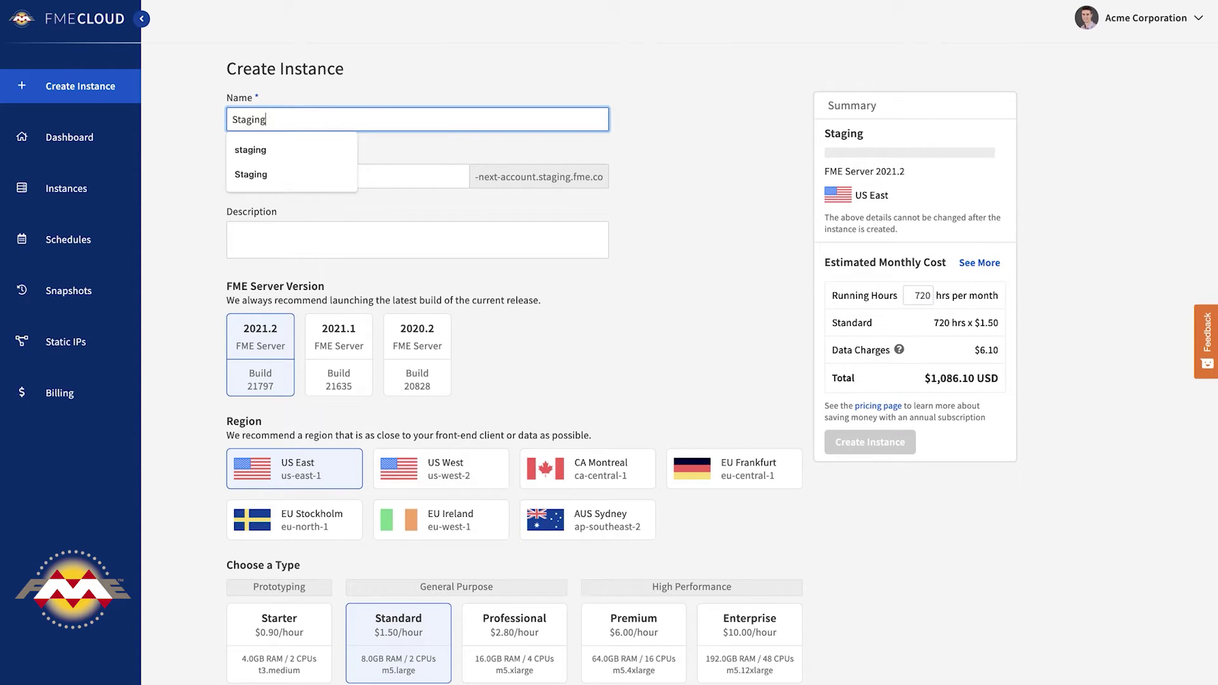
key("Tab")
type("staging")
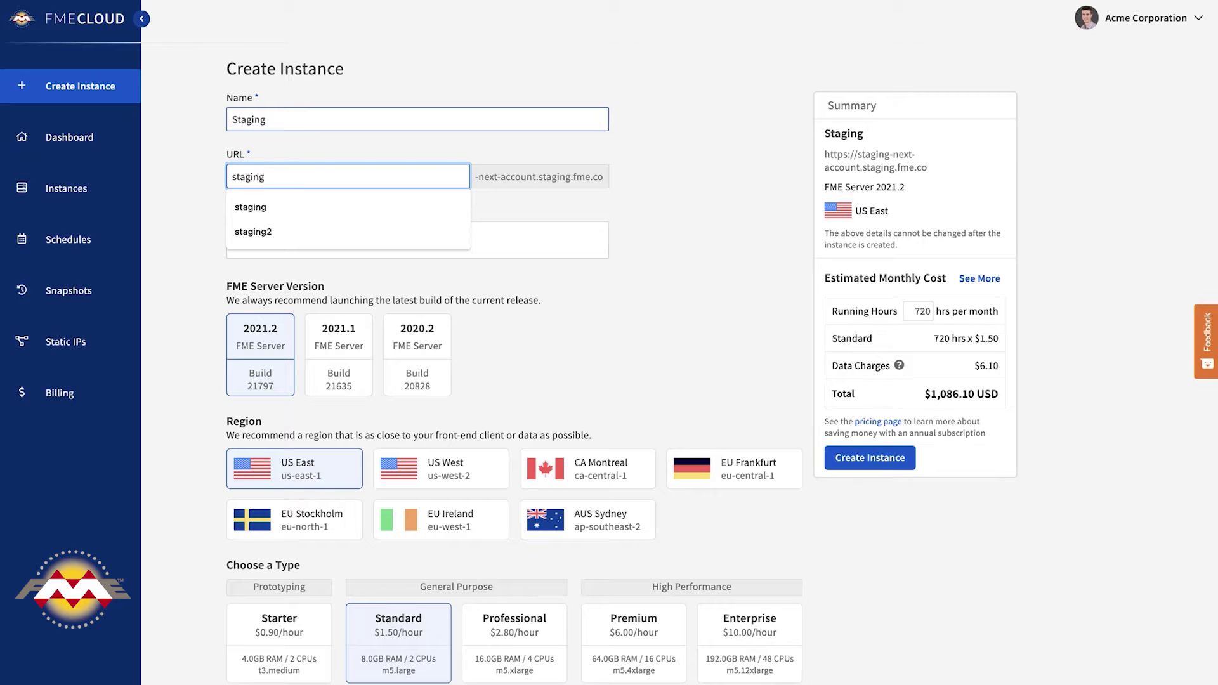
key("Tab")
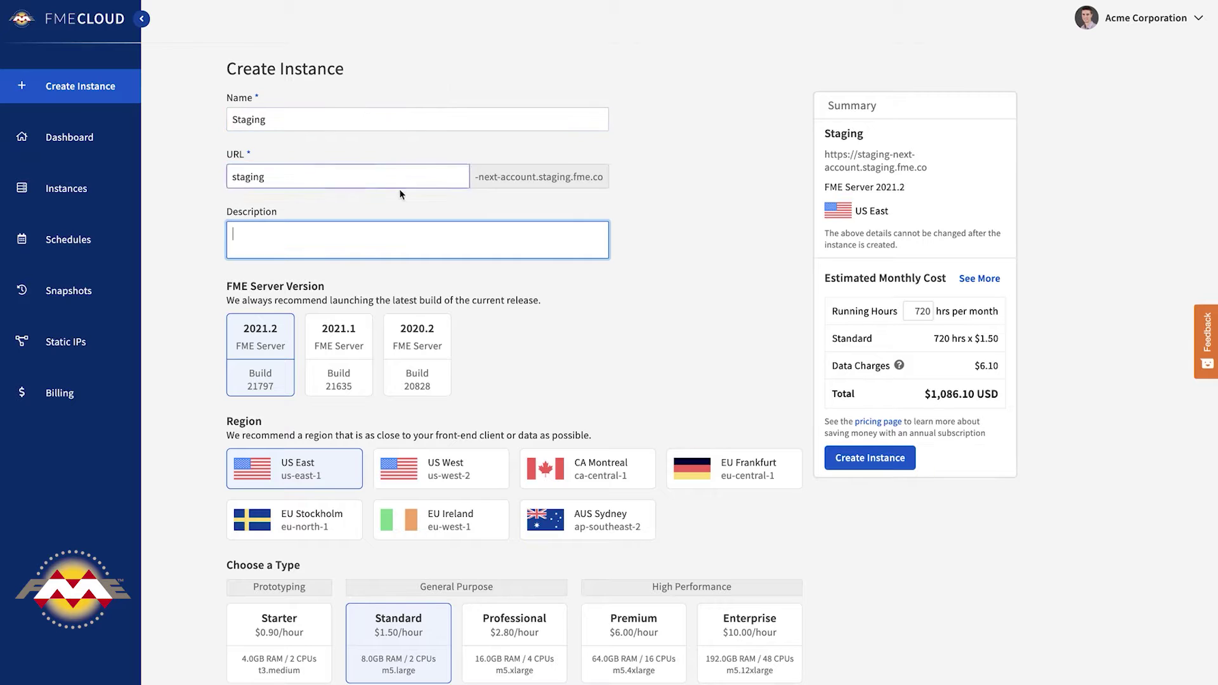
scroll(400, 191, "down", 2)
scroll(401, 197, "down", 3)
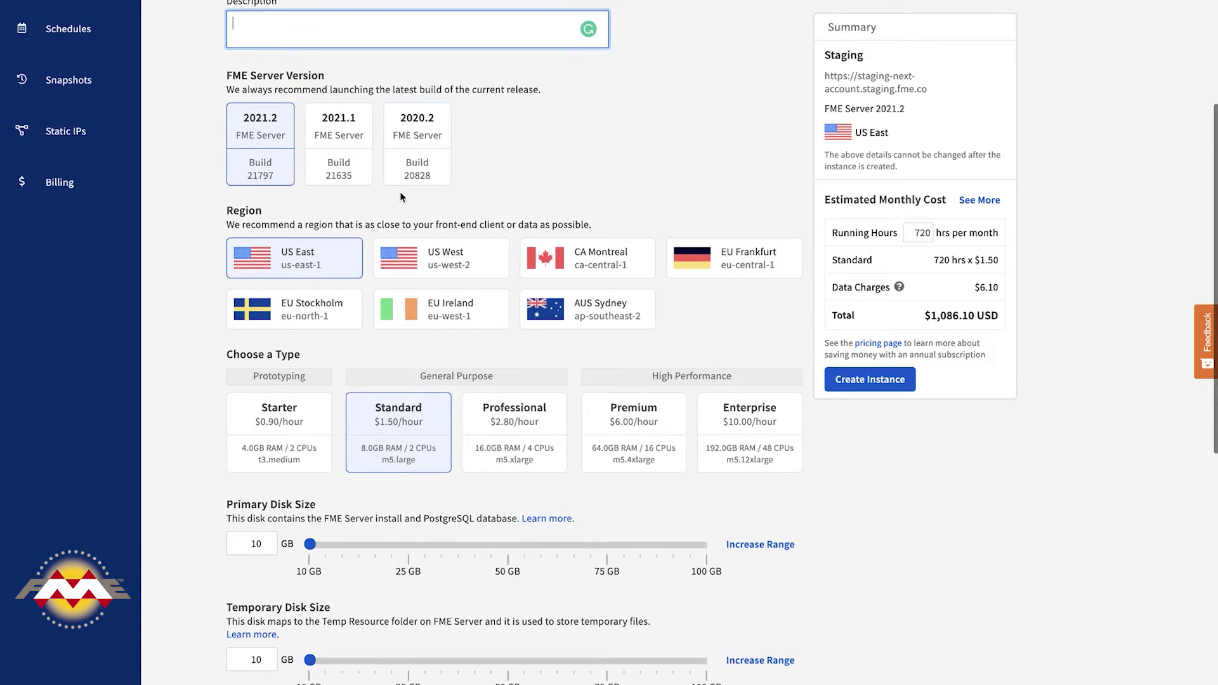
scroll(349, 96, "up", 1)
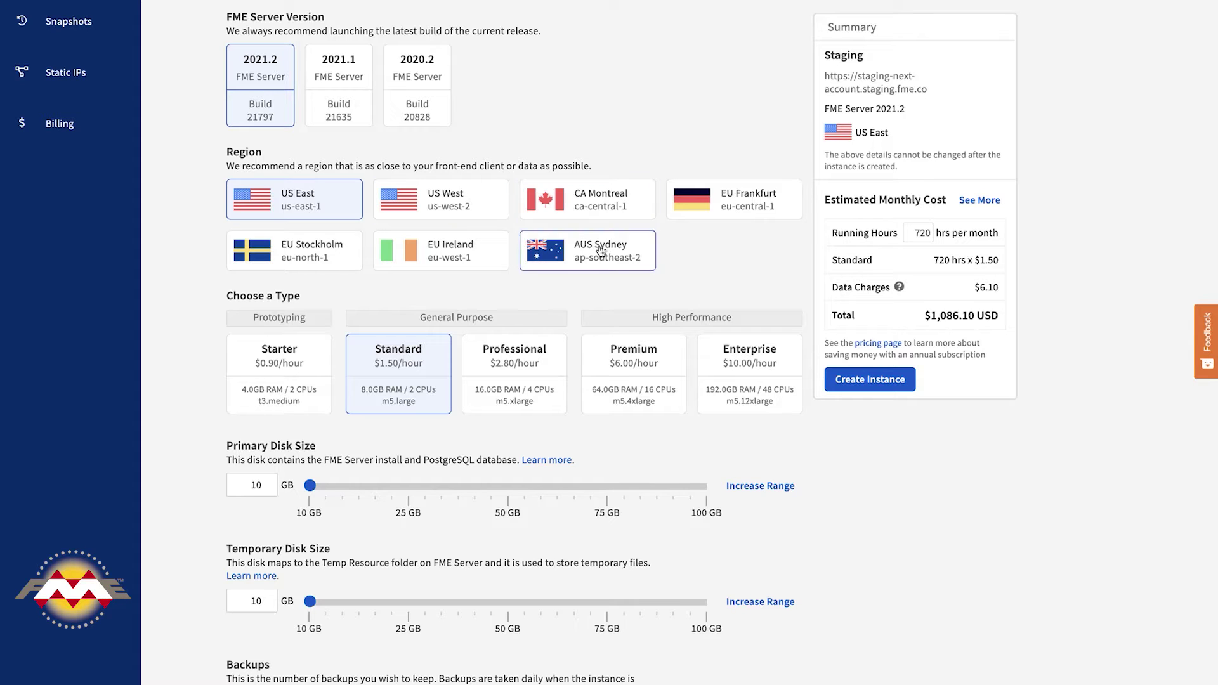
Choose CA Montreal region, Professional type, and 50 GB primary and temporary disks
left_click(603, 212)
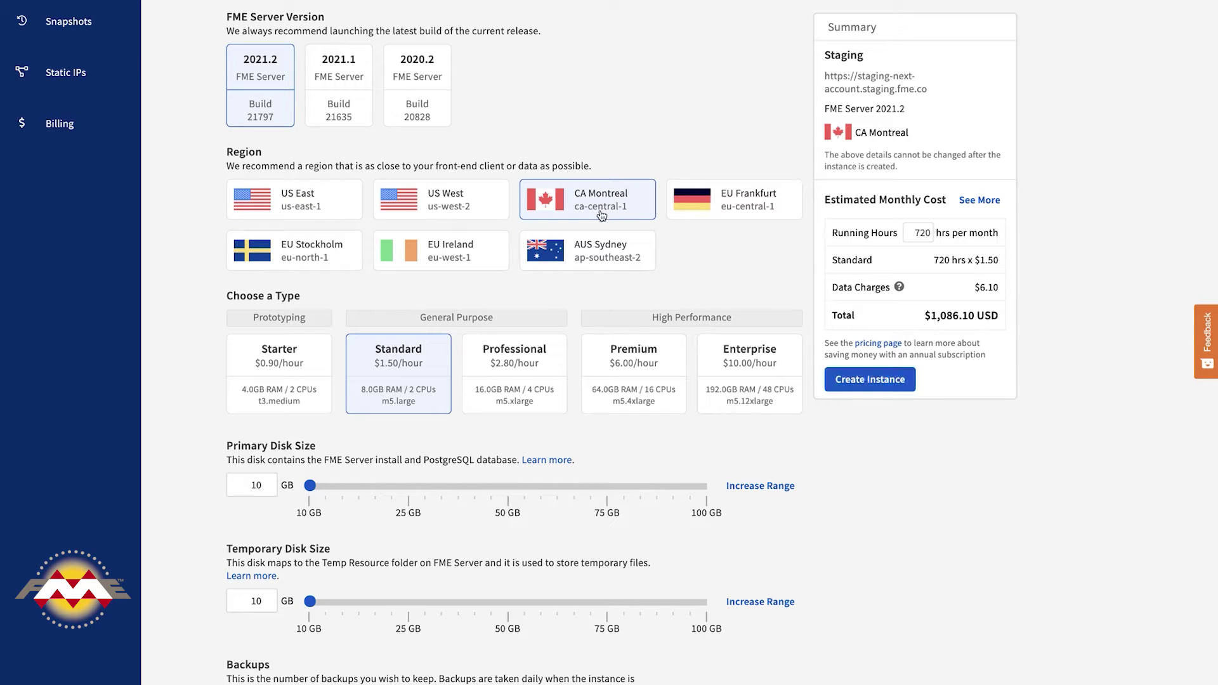
left_click(534, 375)
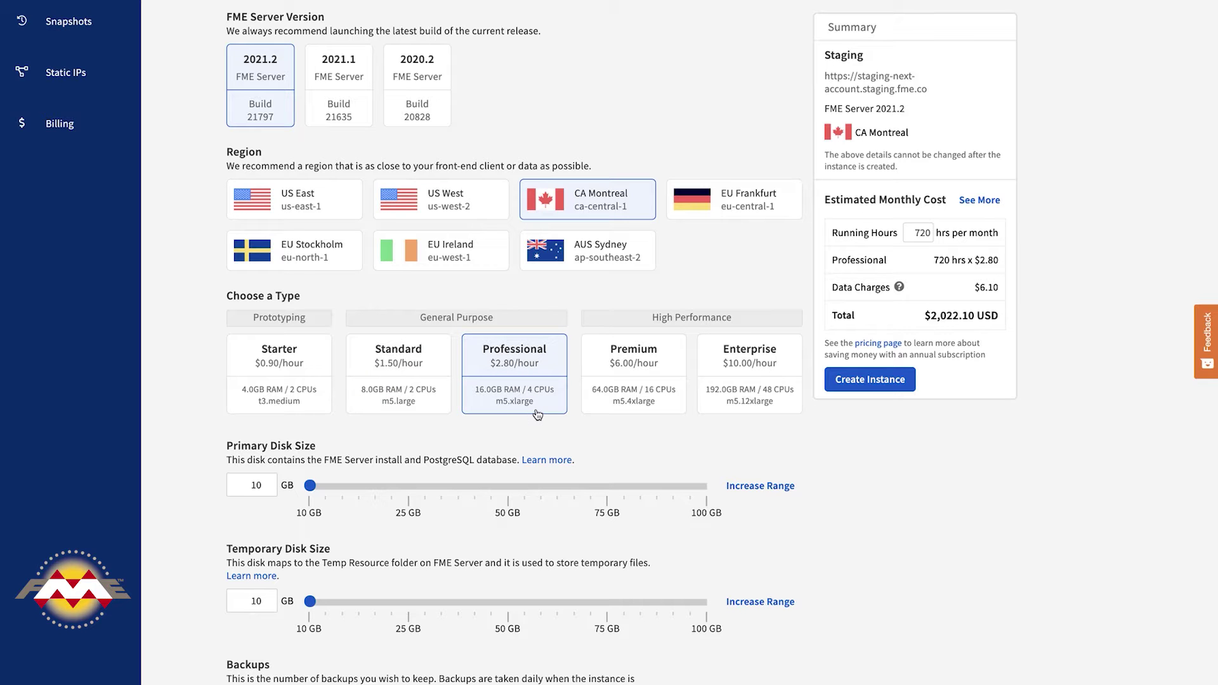
scroll(529, 394, "down", 3)
left_click(506, 370)
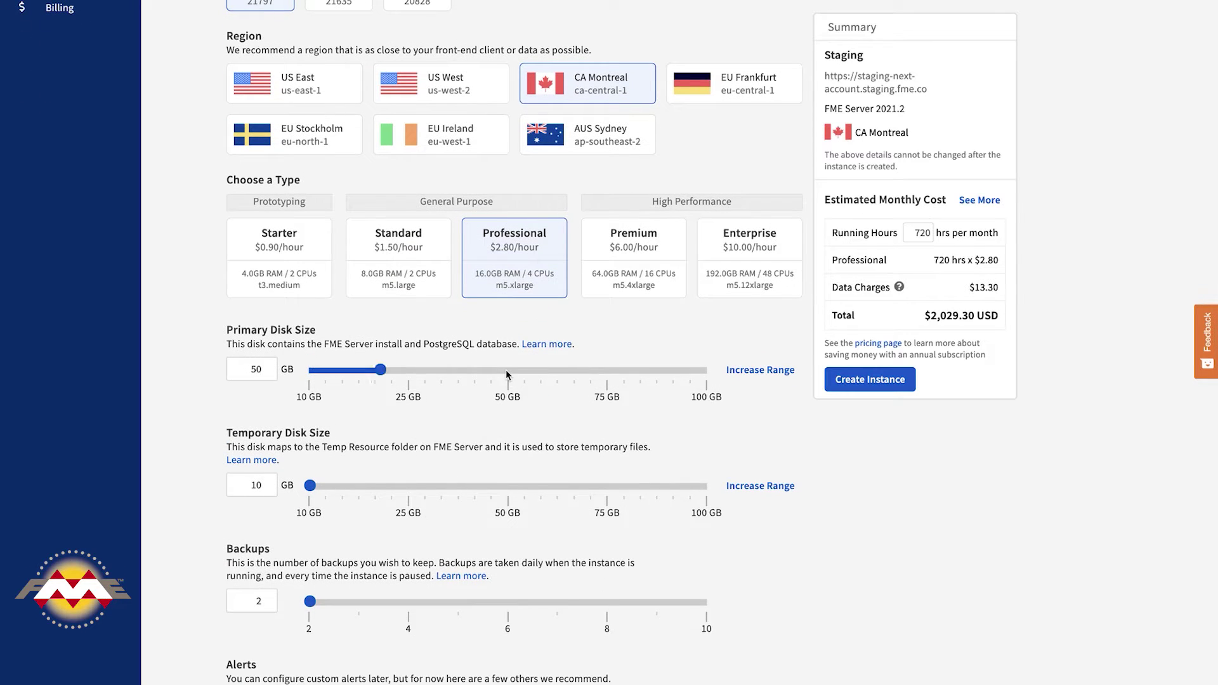
left_click(506, 486)
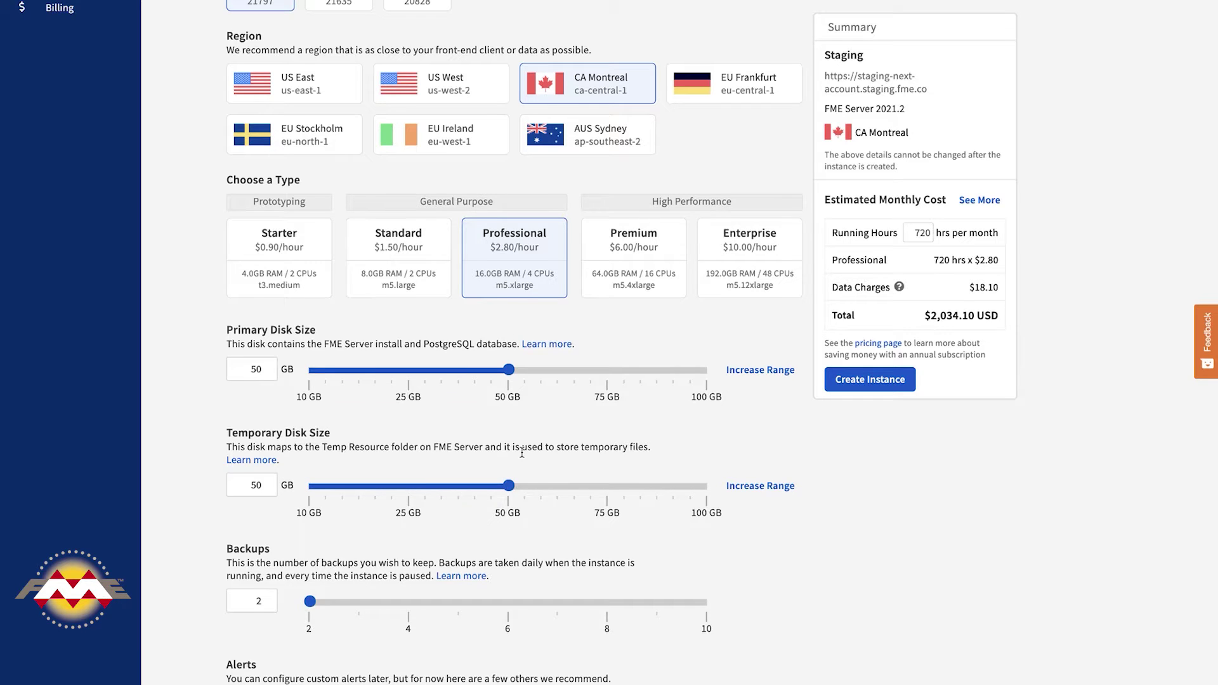
scroll(521, 453, "down", 3)
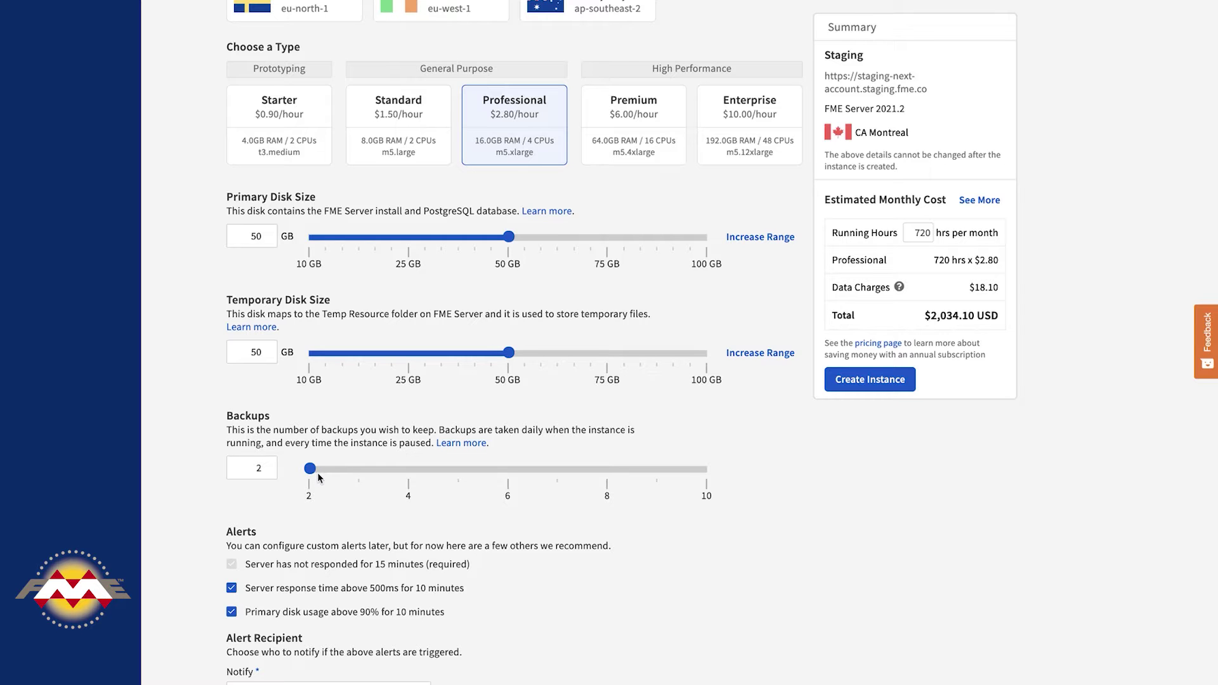
scroll(318, 477, "down", 3)
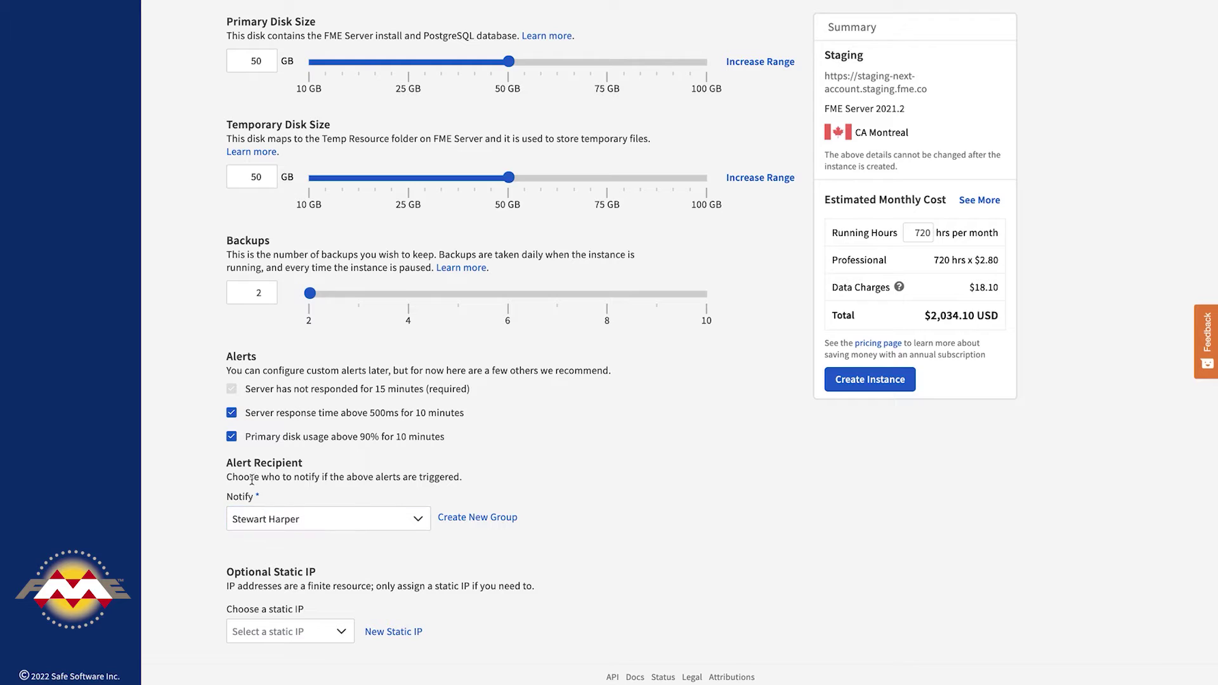
Send the instance's alerts to the Default Notification Group
left_click(287, 524)
scroll(292, 496, "down", 3)
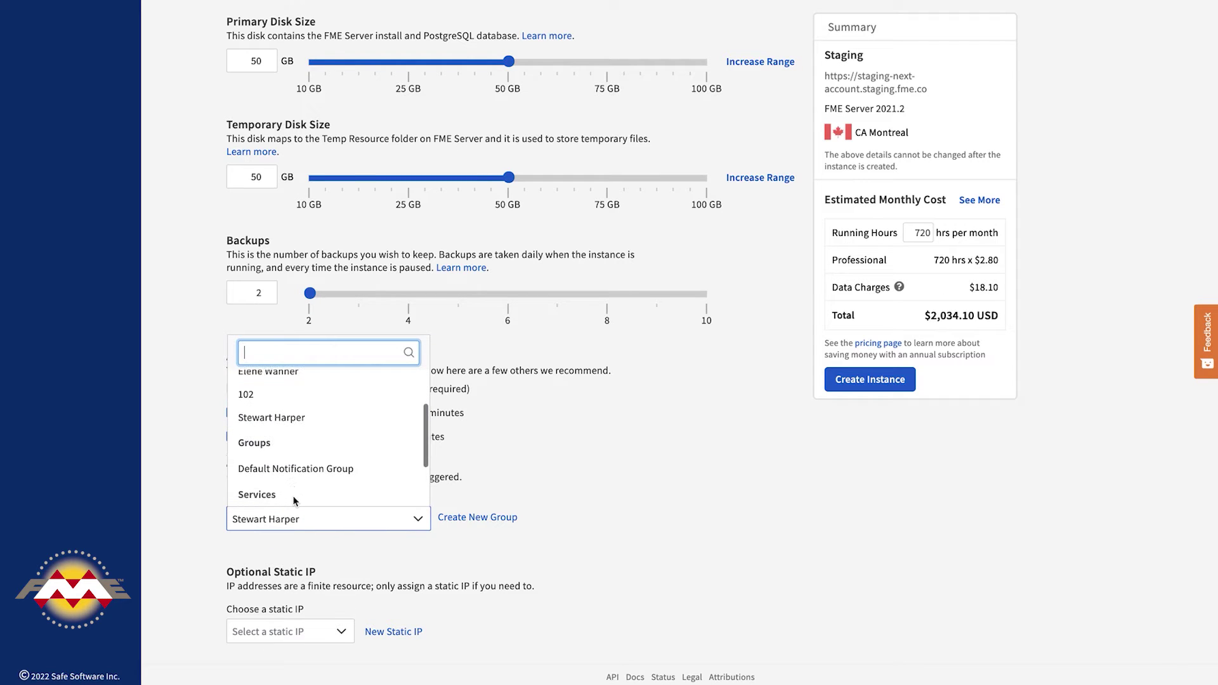
left_click(304, 449)
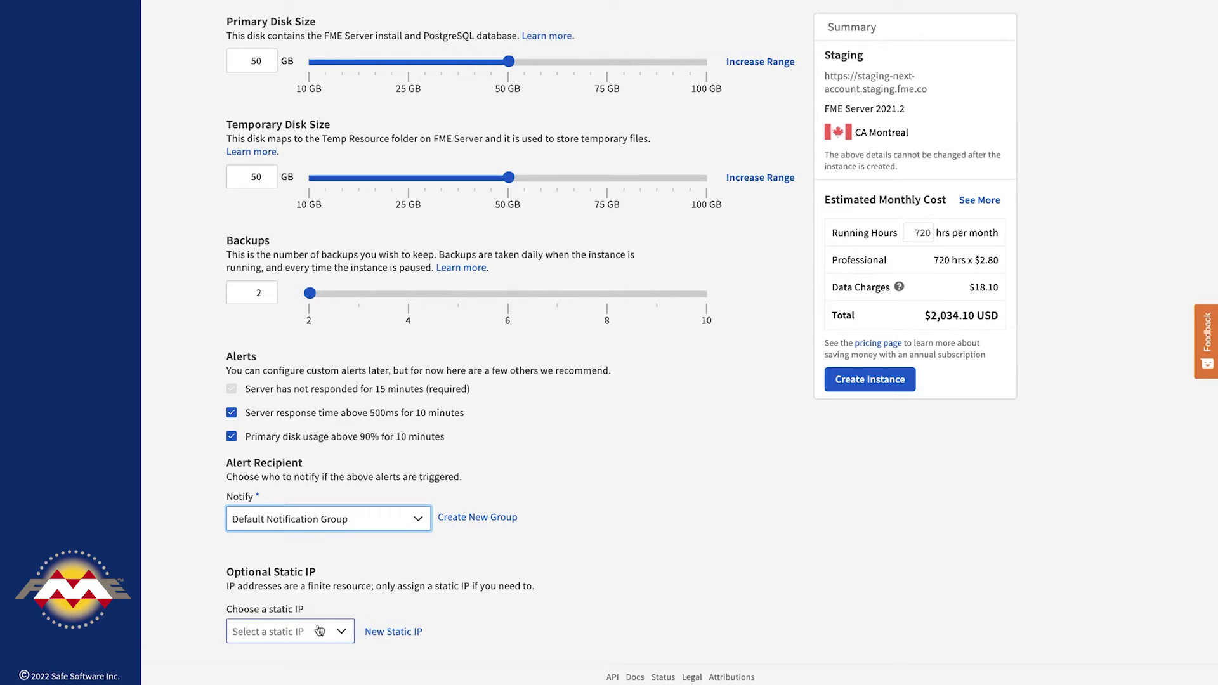
Create a new static IP named 'Staging' and assign it to the instance
left_click(381, 635)
left_click(513, 301)
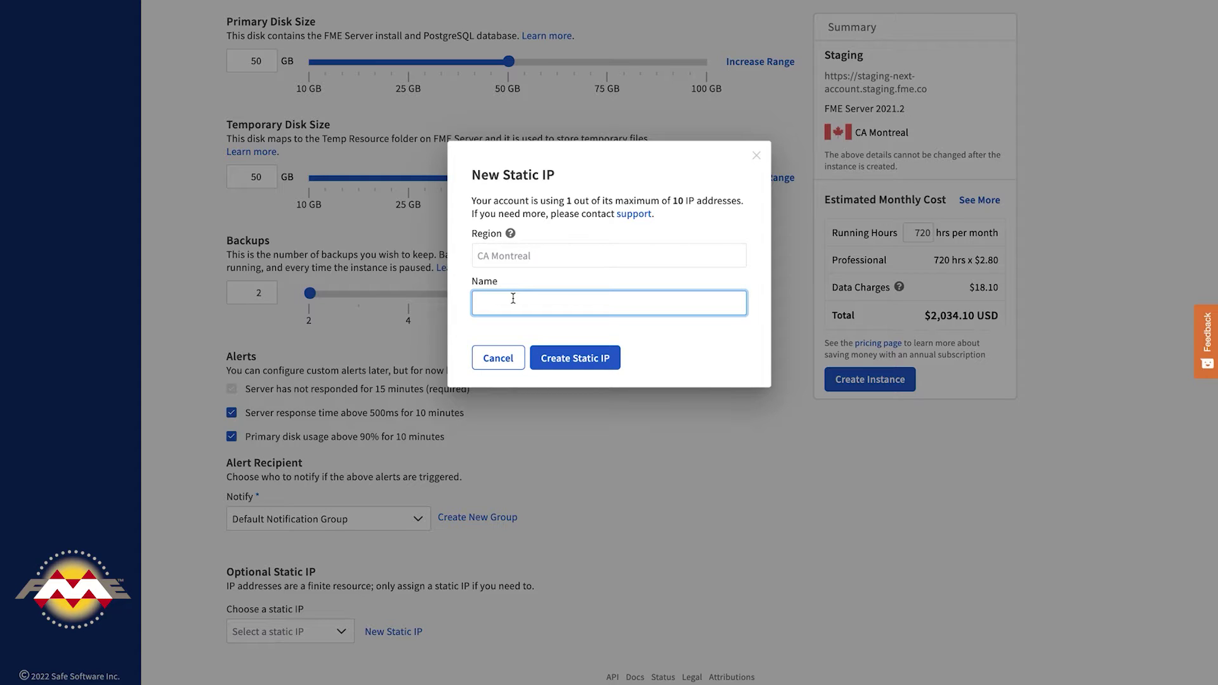
type("Staging")
left_click(573, 355)
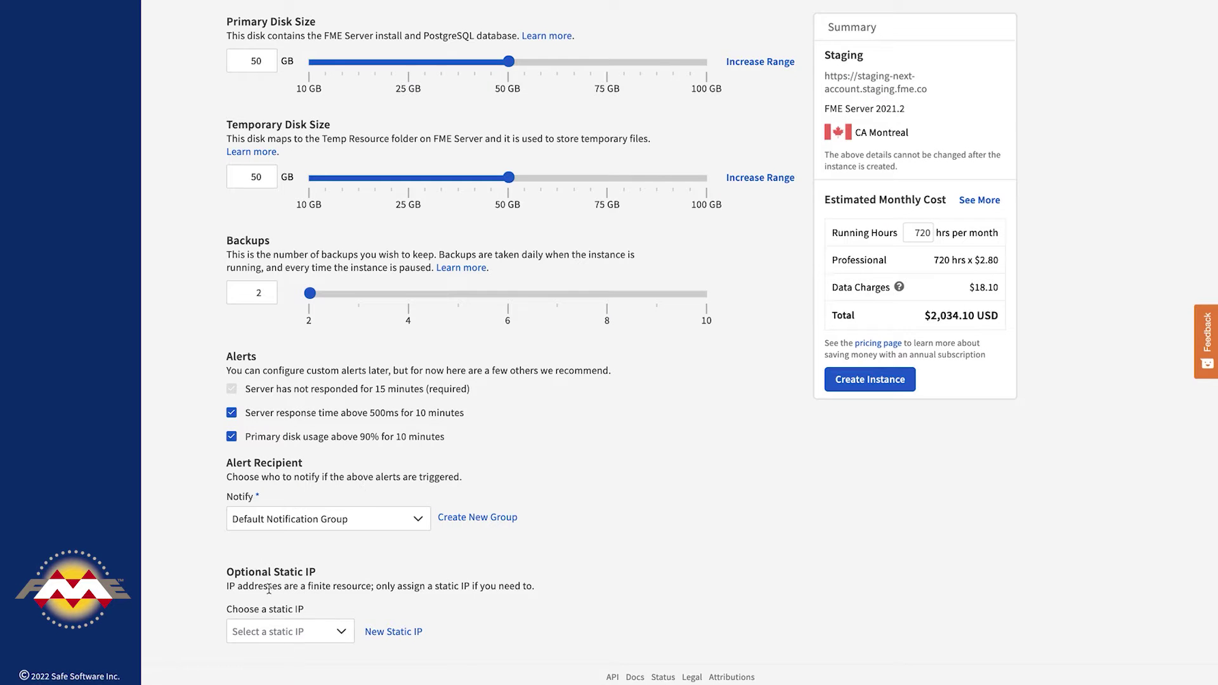
left_click(274, 635)
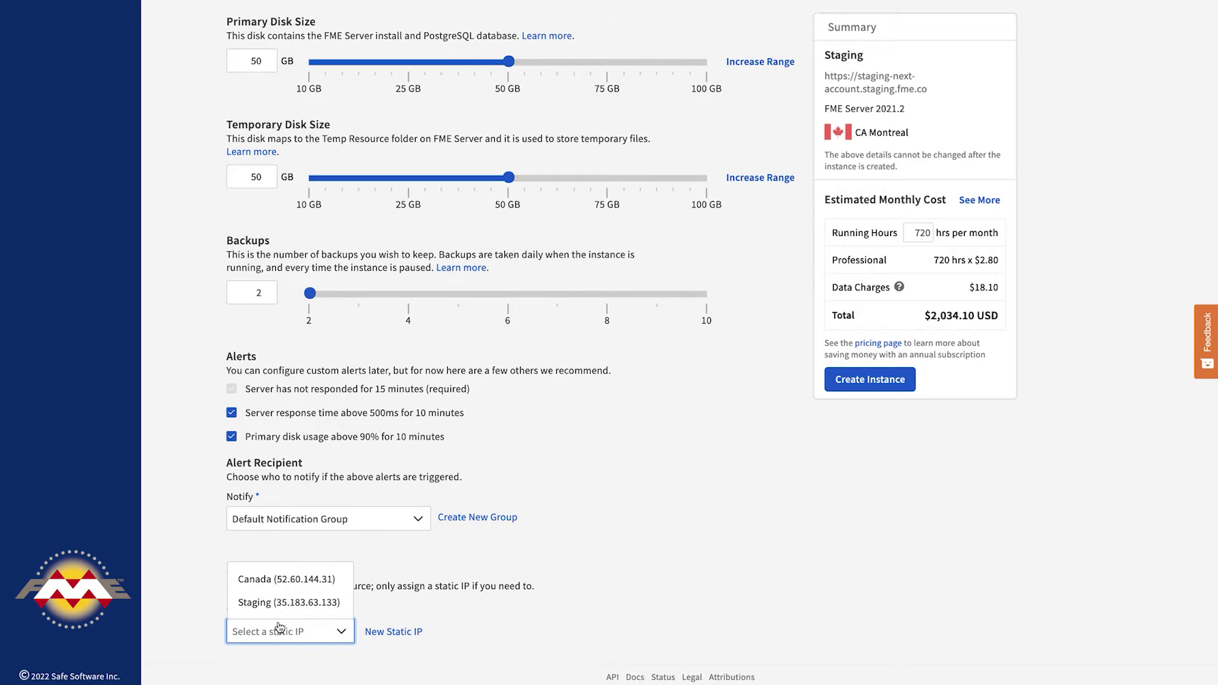
left_click(273, 600)
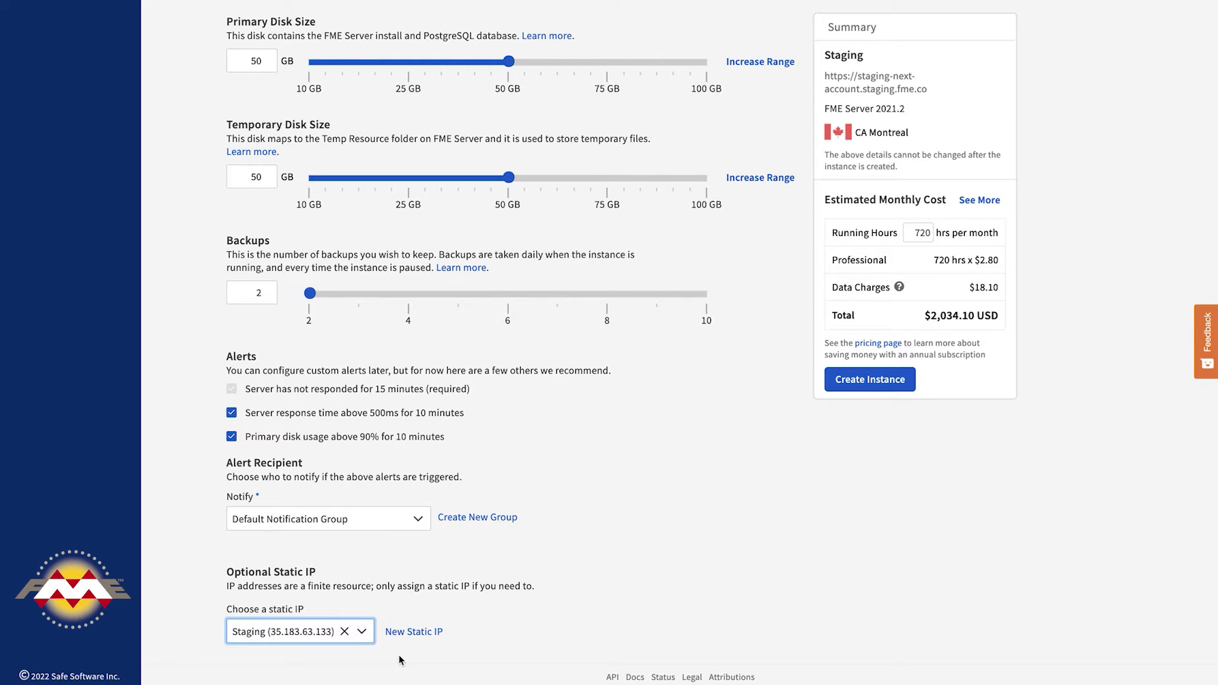
scroll(589, 626, "up", 1)
scroll(589, 632, "up", 10)
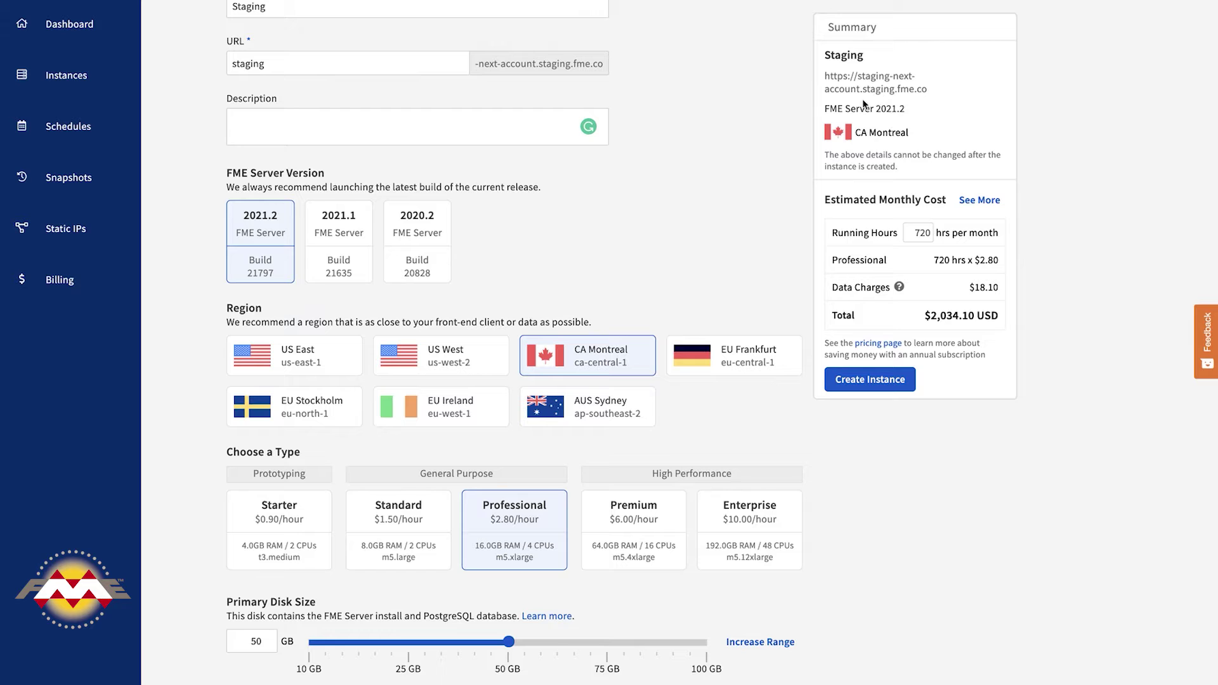
Launch the Staging instance, then open the production instance's summary page
left_click(869, 380)
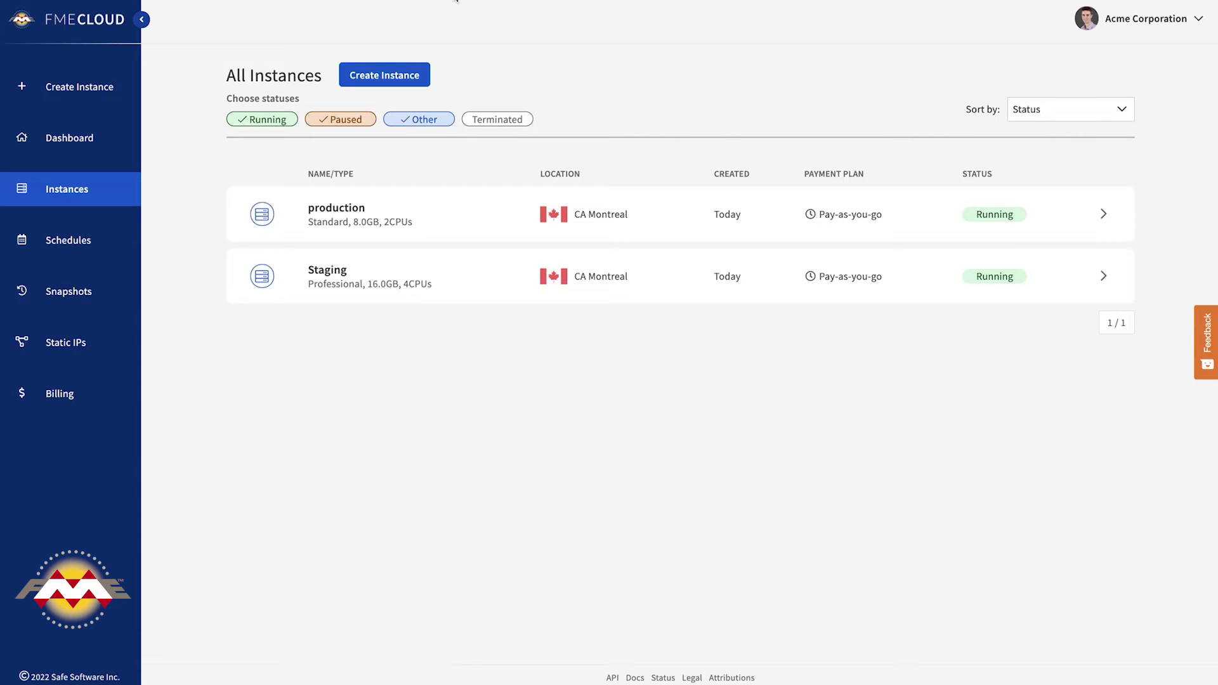
left_click(416, 214)
scroll(429, 245, "down", 1)
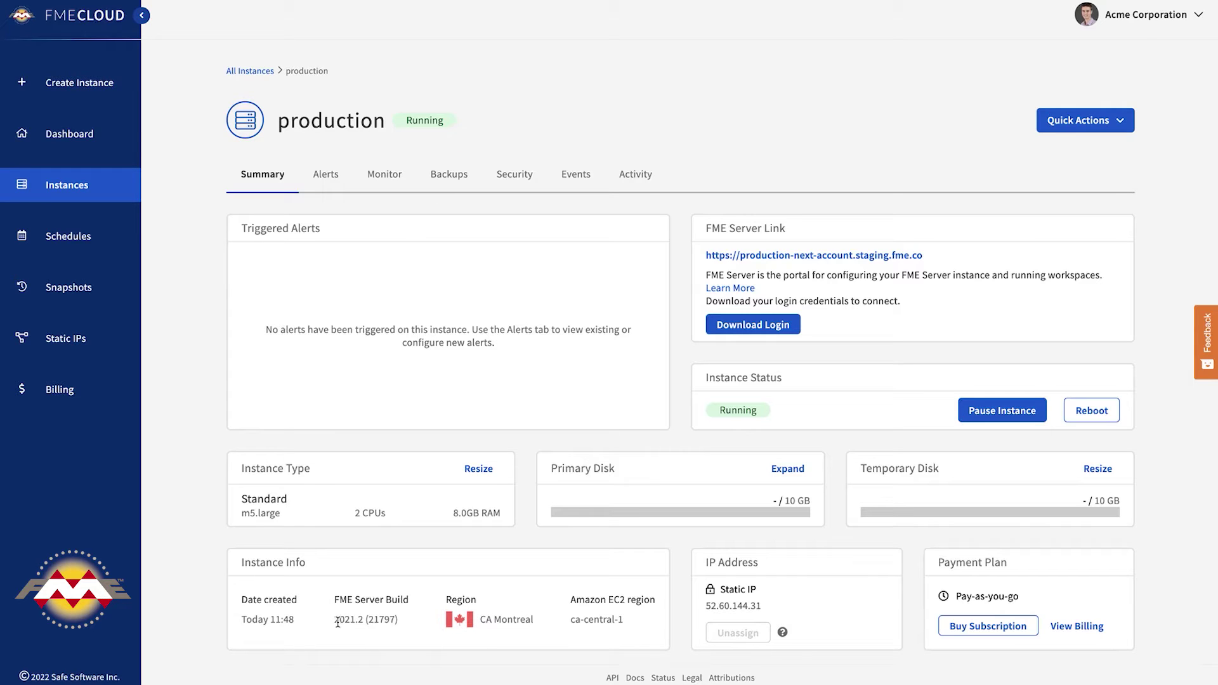
left_click_drag(335, 620, 398, 623)
left_click(398, 619)
left_click(774, 470)
left_click(400, 382)
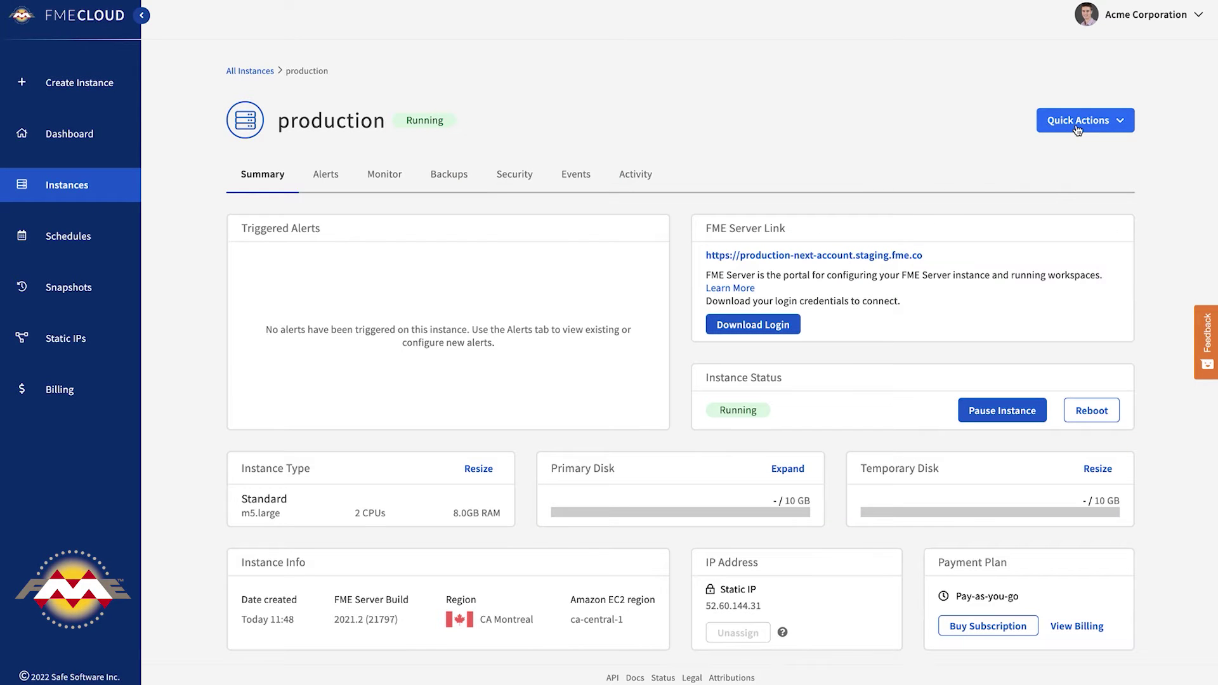
left_click(1077, 129)
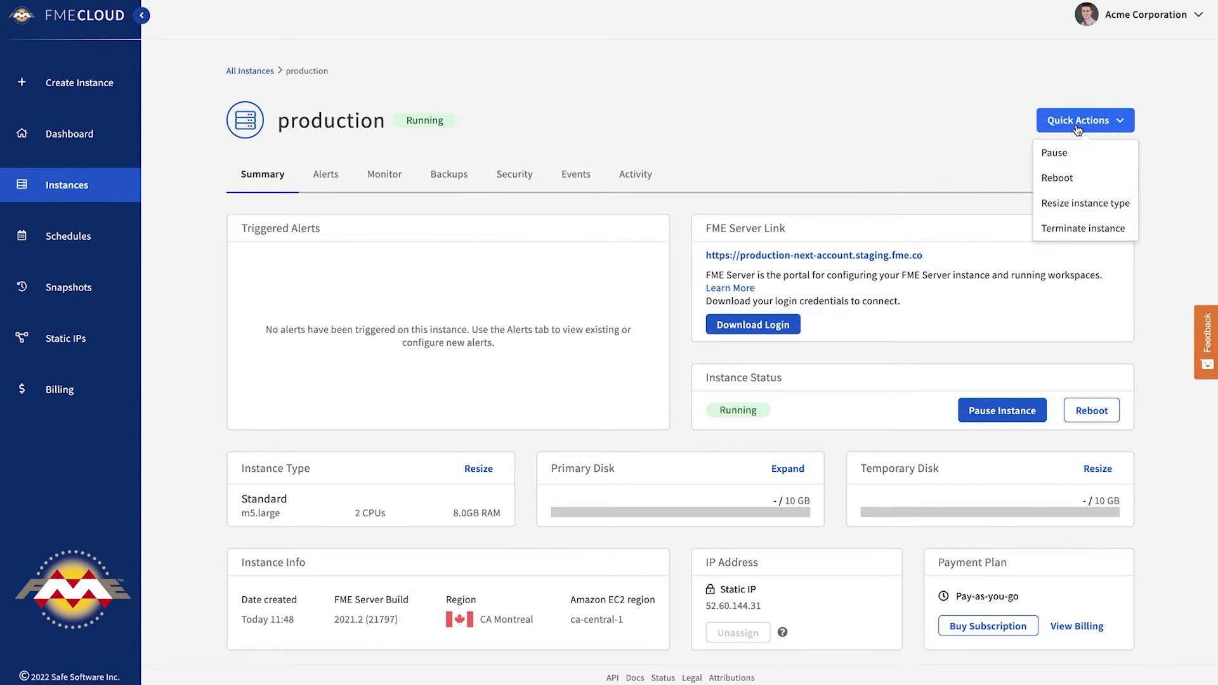
left_click(928, 127)
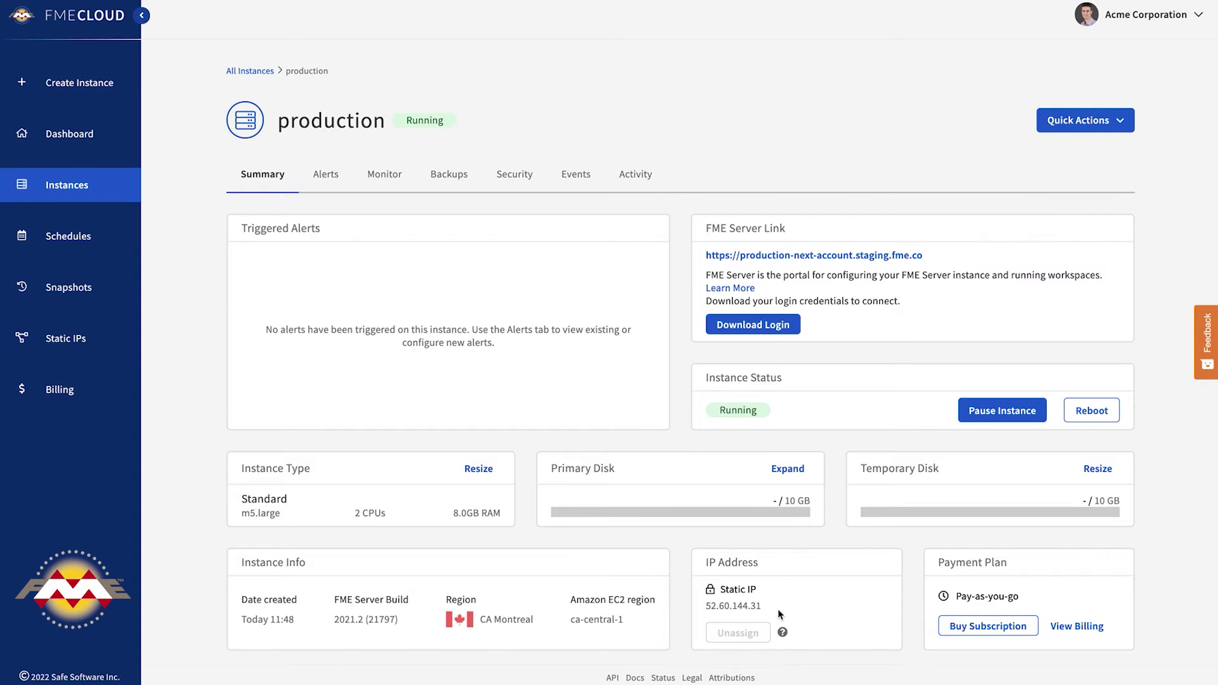
left_click_drag(704, 565, 762, 603)
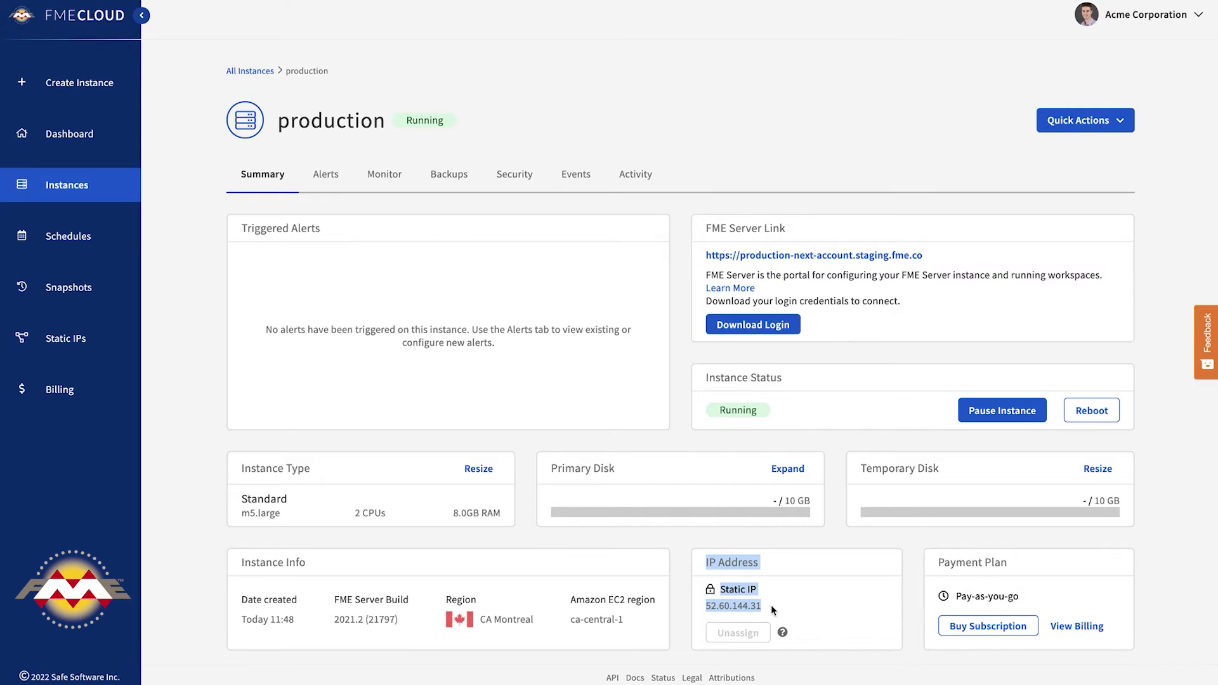
left_click(771, 604)
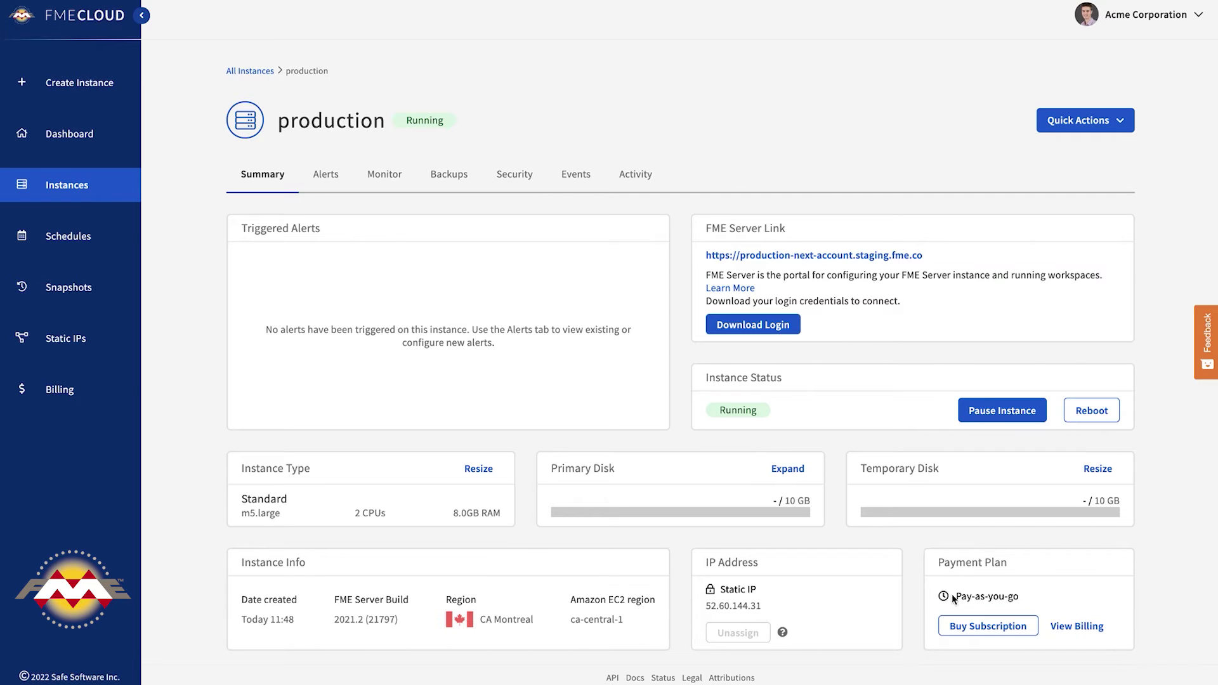
Cancel the subscription purchase and view the production instance's Monitor charts
left_click(981, 628)
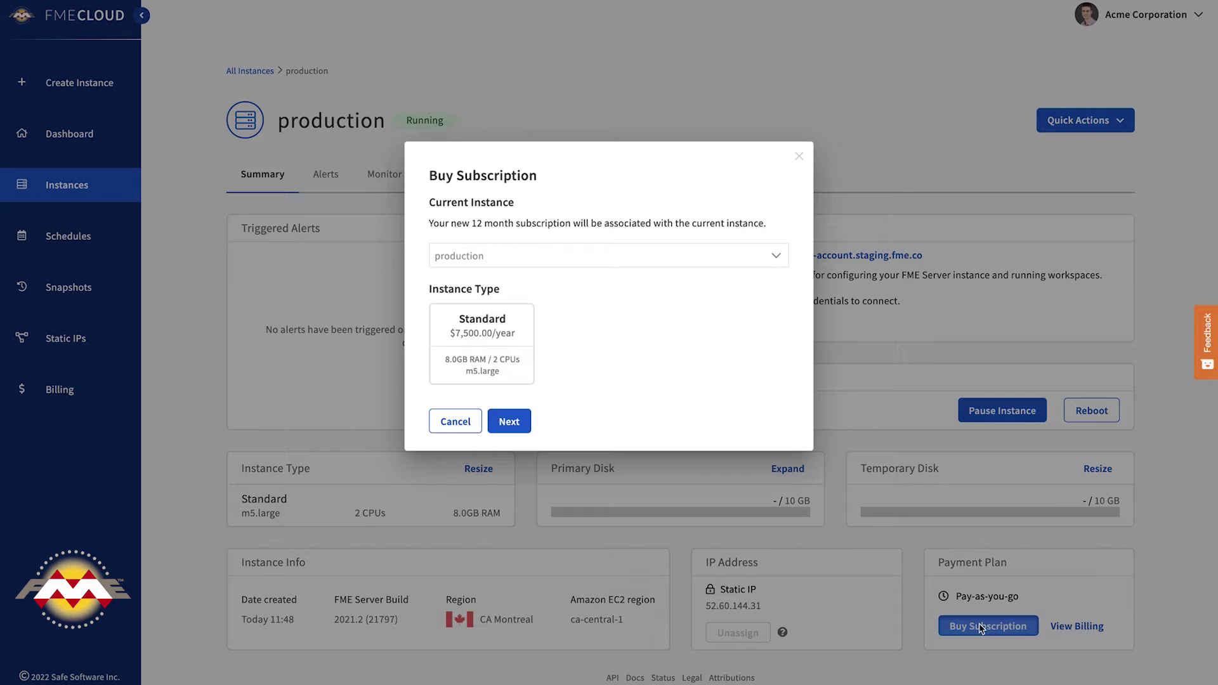
left_click(450, 421)
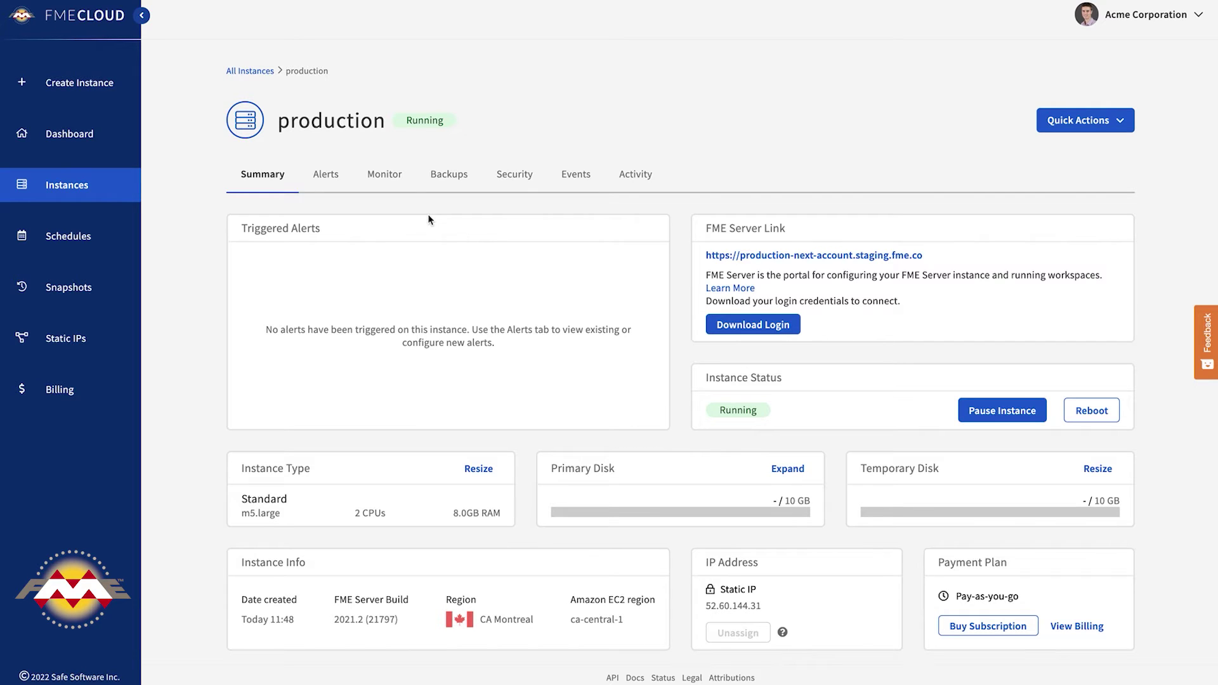
left_click(384, 174)
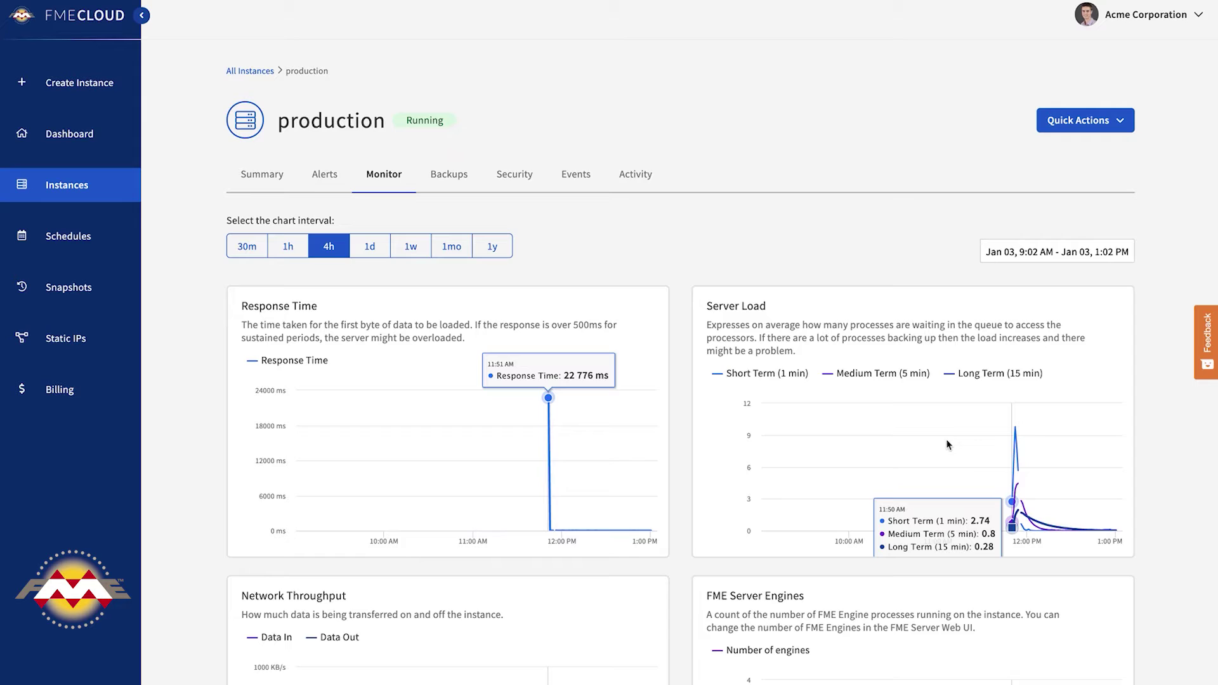
Zoom the production Monitor charts step by step down to 11:53–11:58 AM
left_click_drag(971, 462, 1042, 474)
left_click_drag(956, 474, 1056, 475)
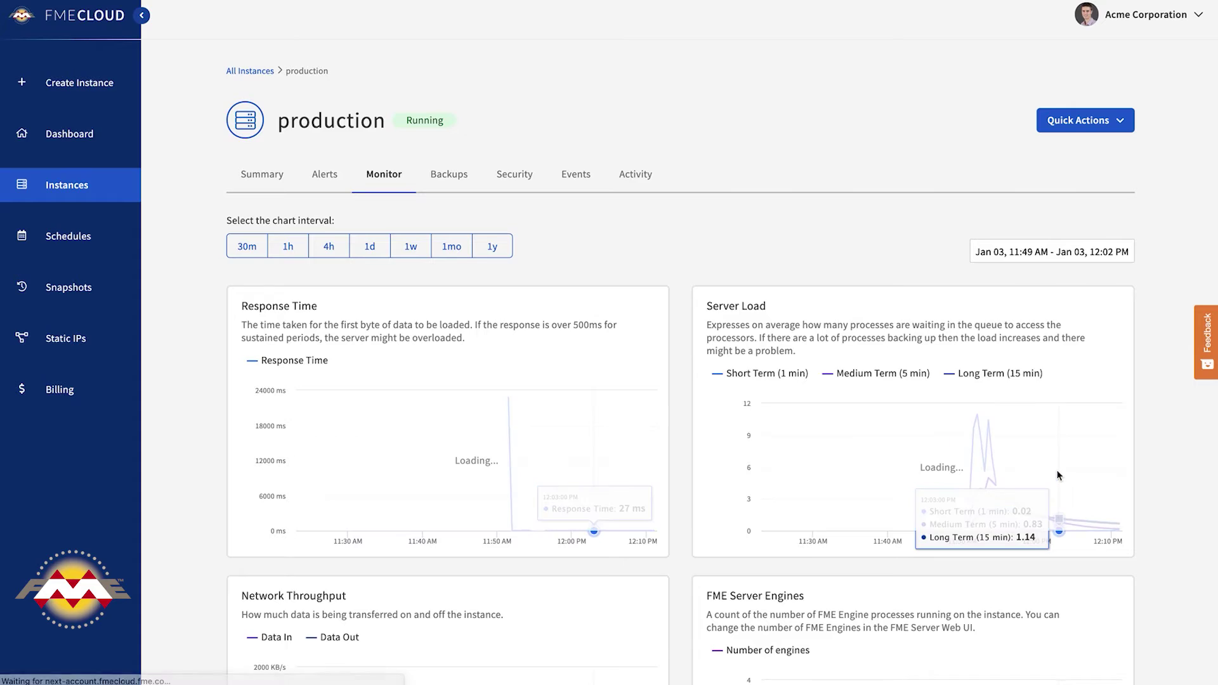
scroll(1056, 475, "down", 4)
scroll(1056, 475, "down", 8)
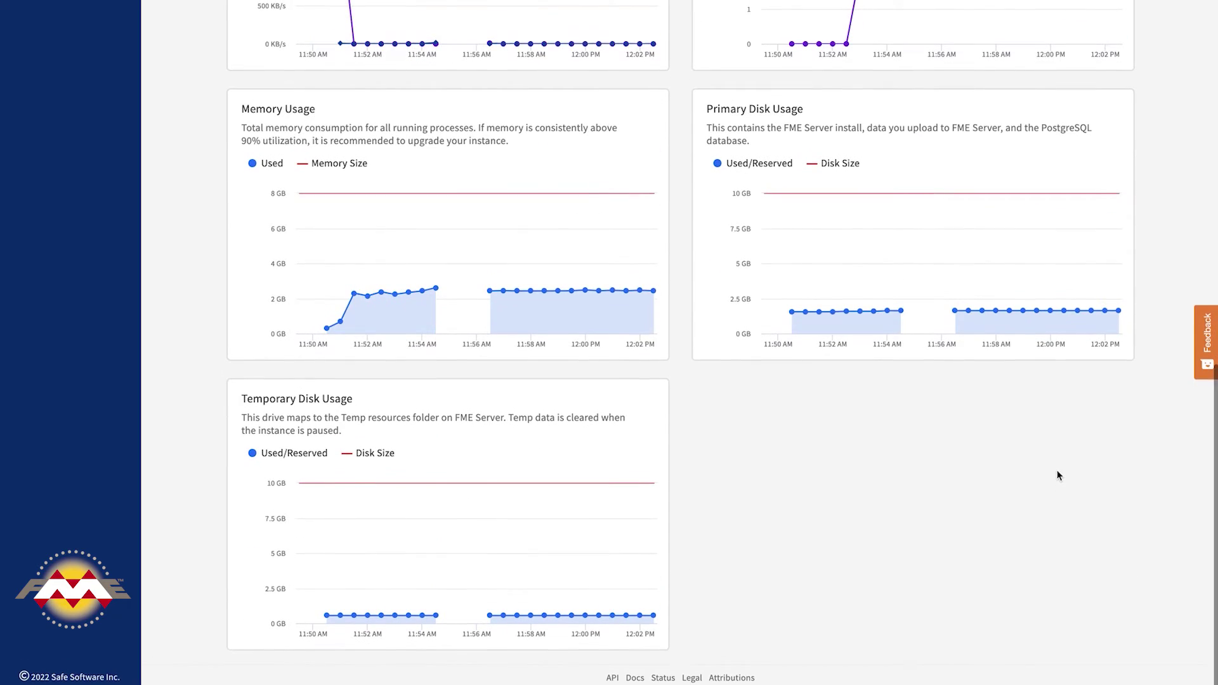
scroll(561, 525, "up", 11)
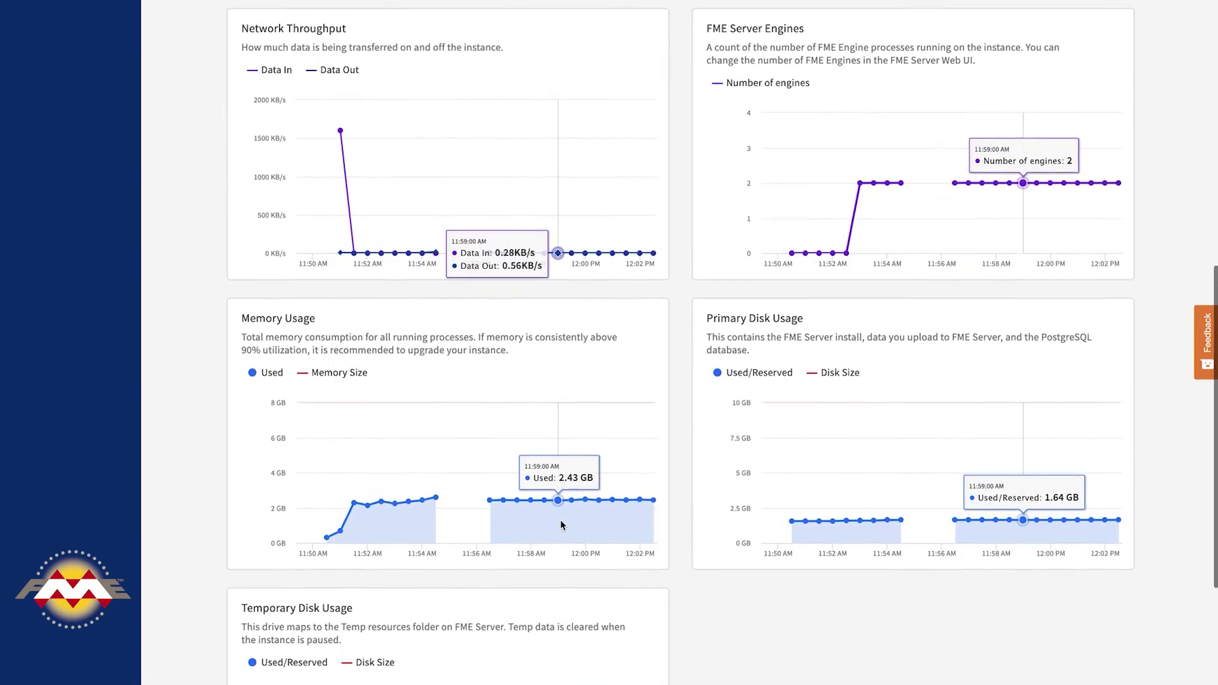
scroll(561, 524, "up", 1)
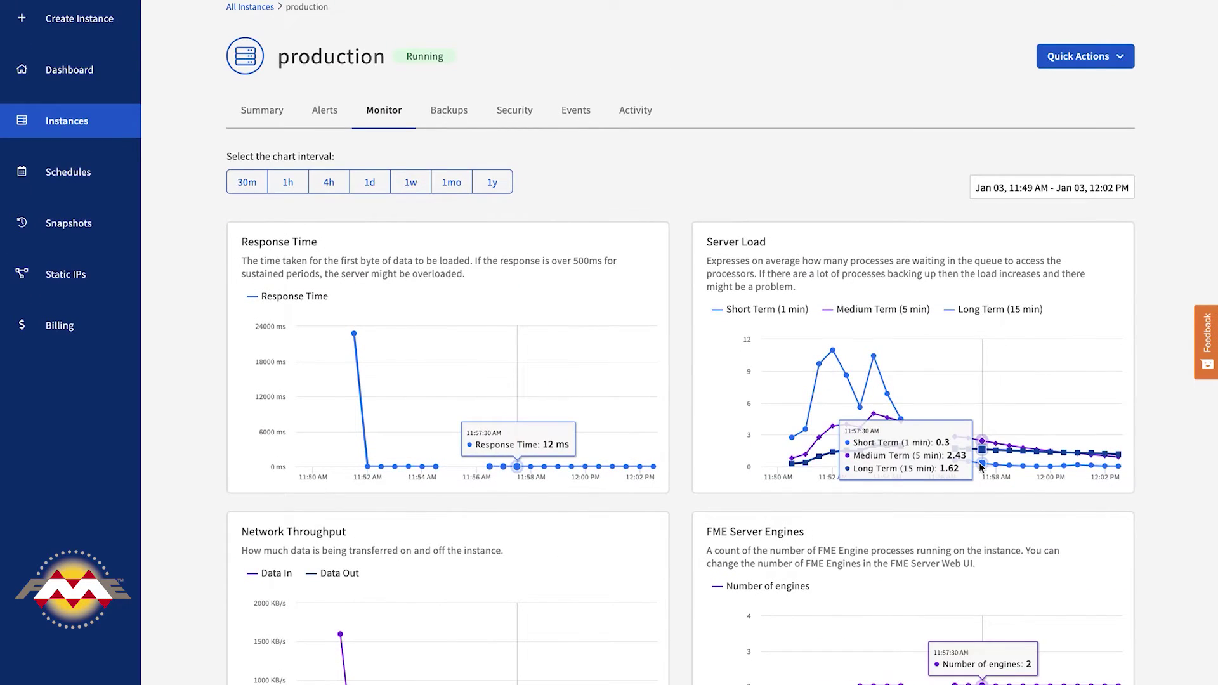
left_click_drag(860, 444, 995, 442)
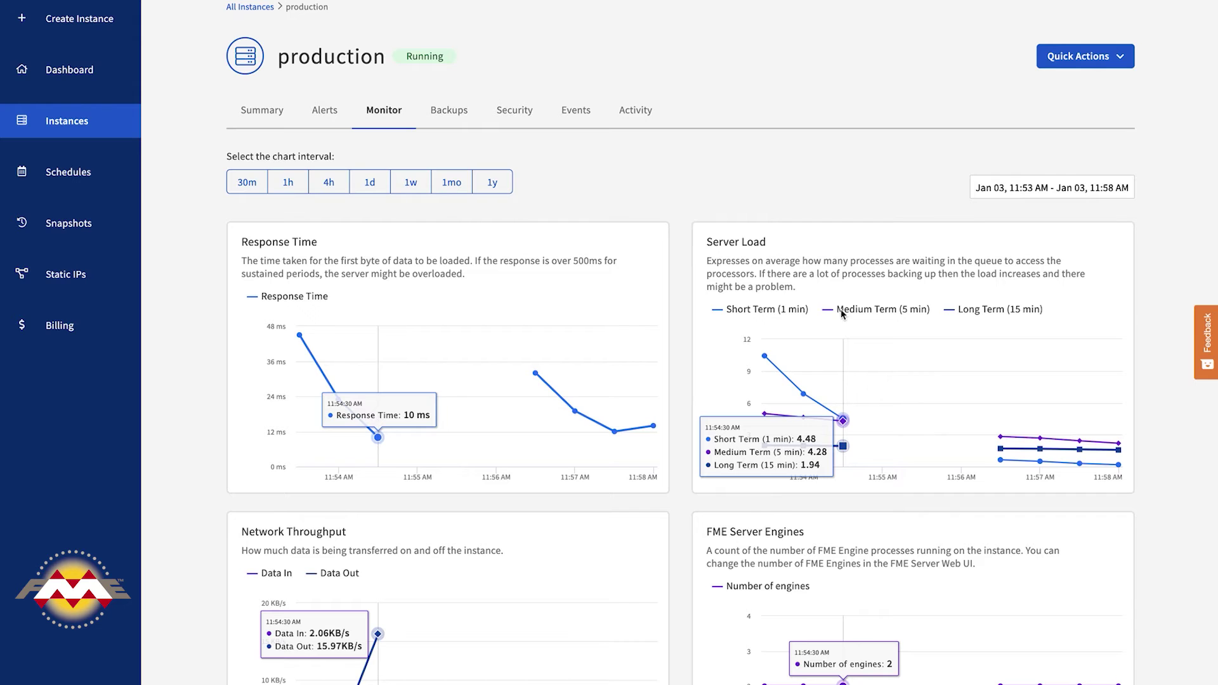
Review the production instance's Activity, Events, Security and Alerts tabs
left_click(645, 119)
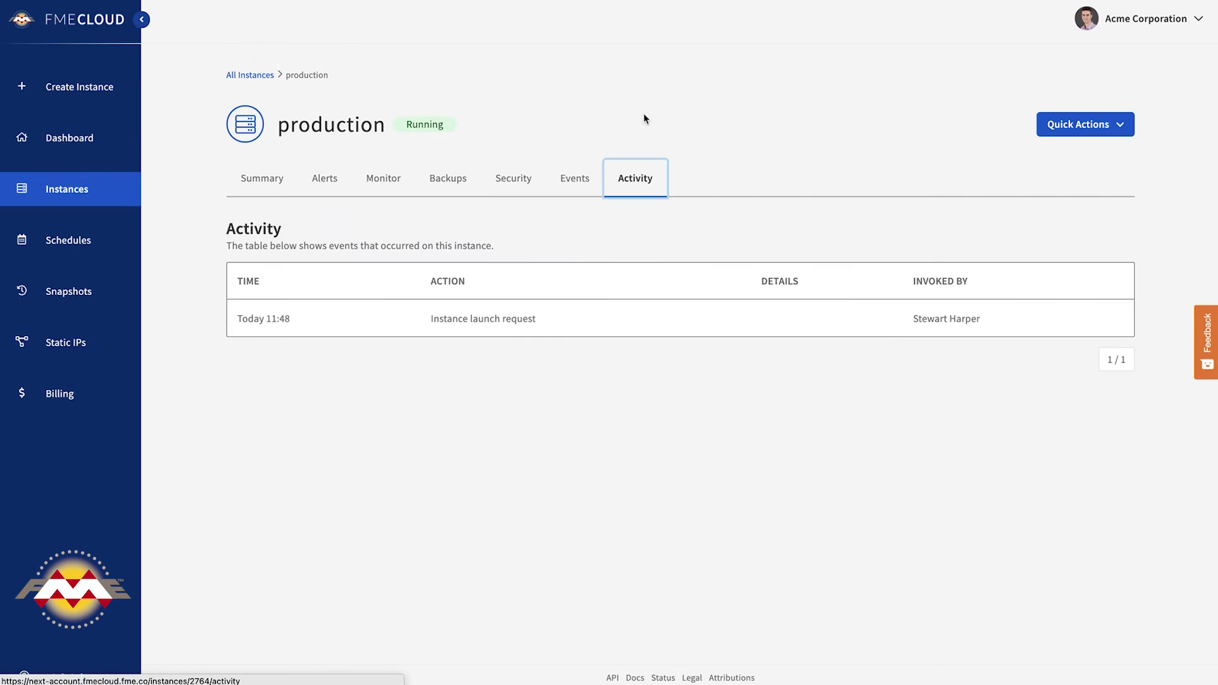
left_click(584, 170)
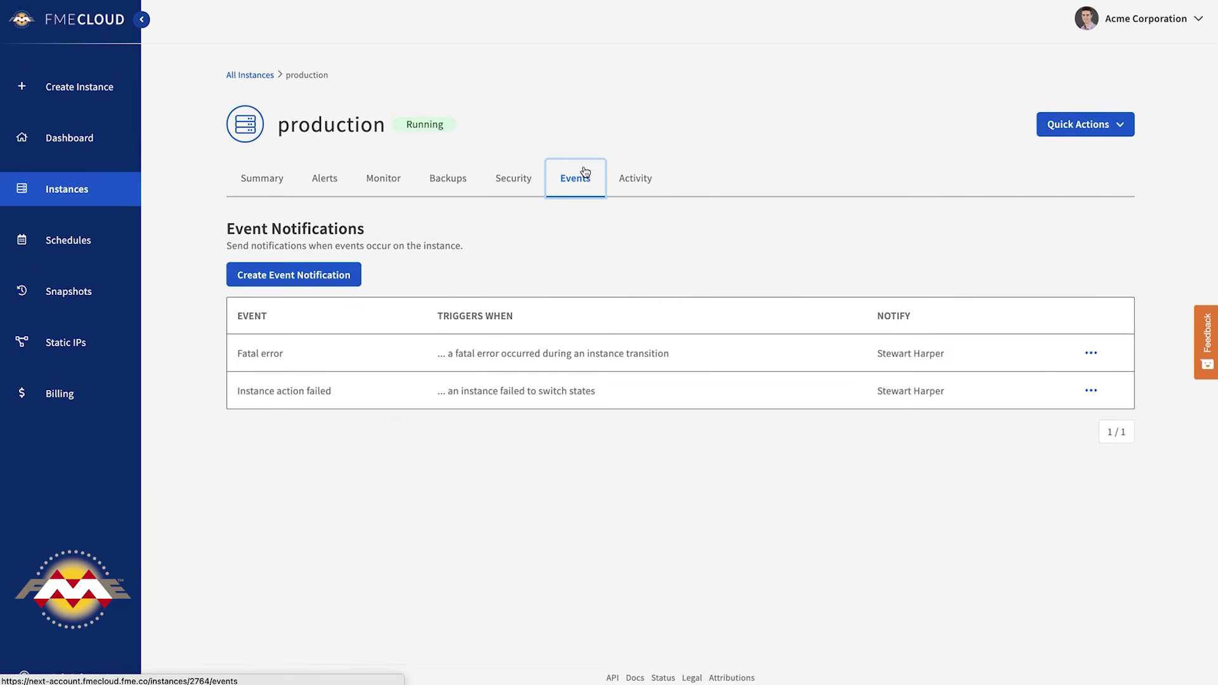
left_click(509, 179)
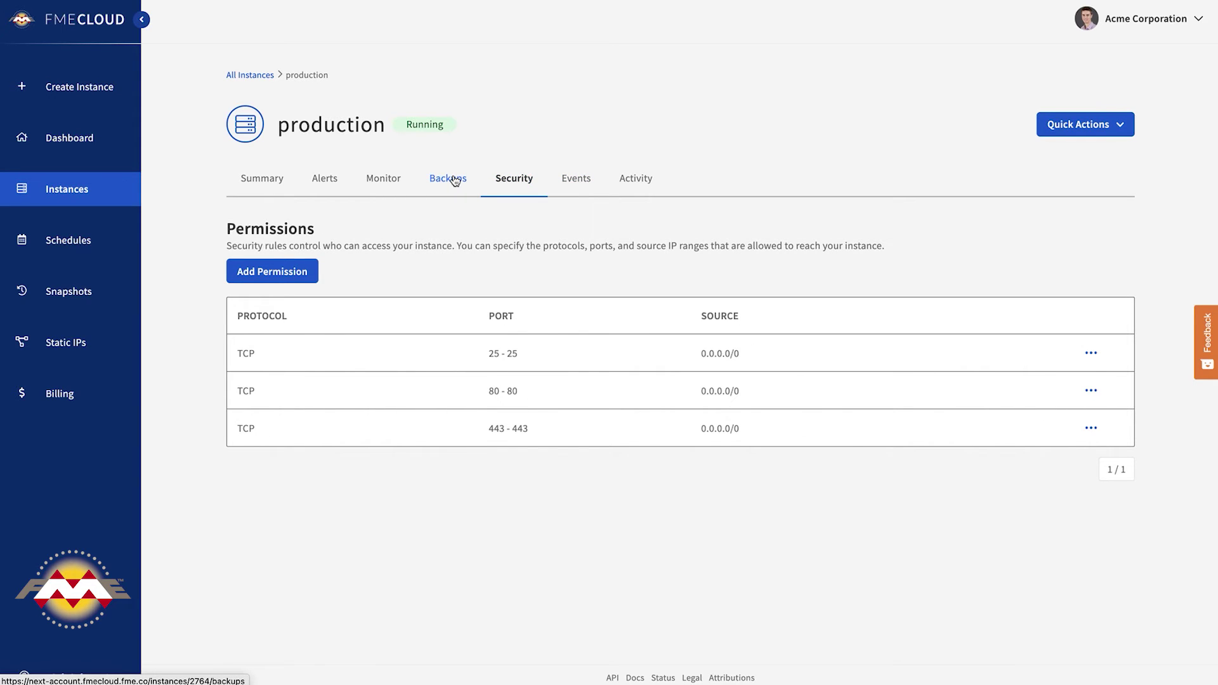
left_click(316, 177)
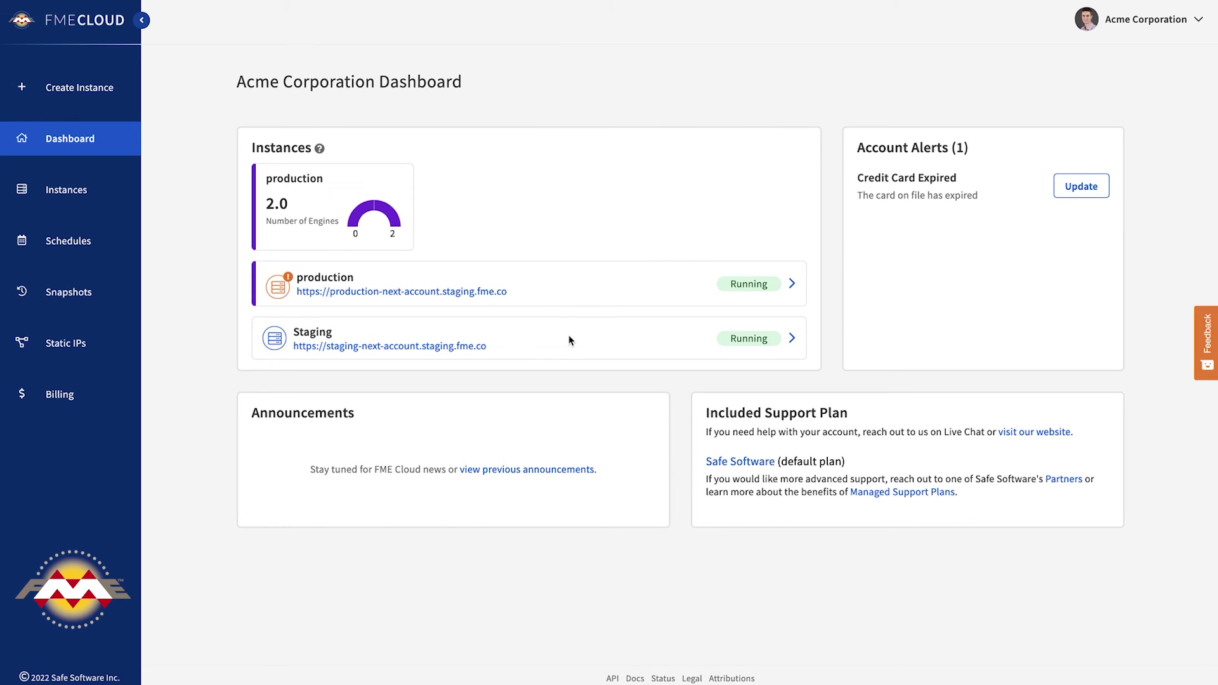
mouse_move(495, 297)
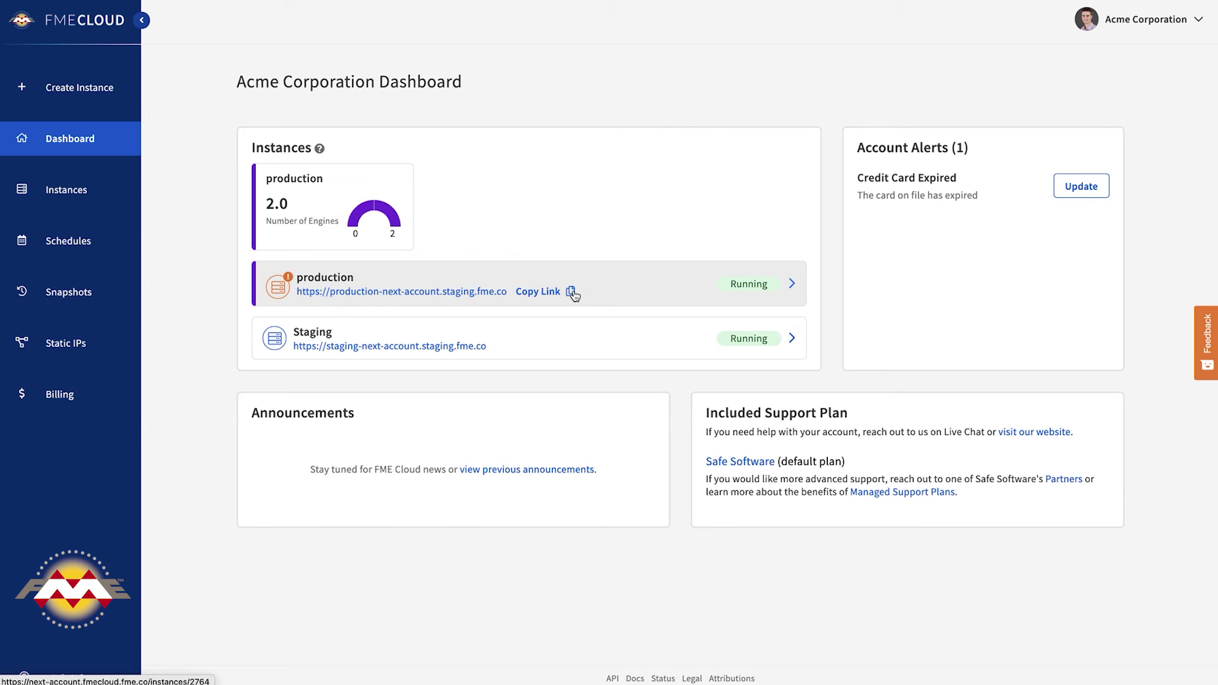
left_click(670, 276)
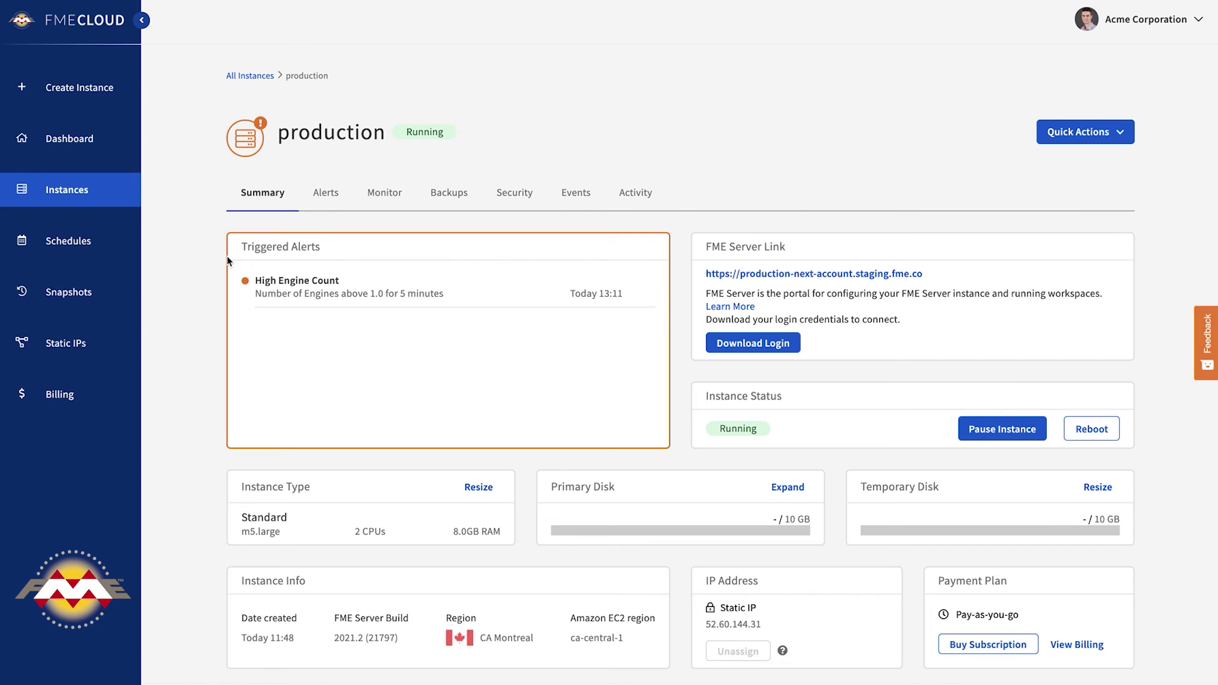
left_click(73, 140)
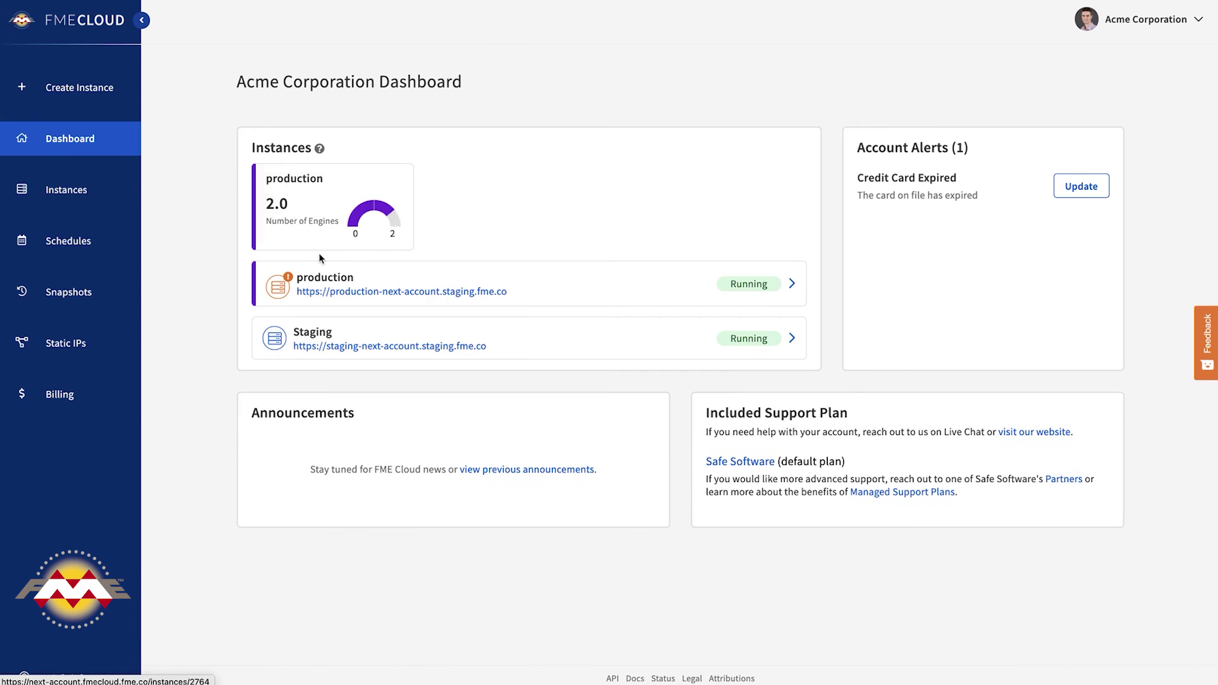